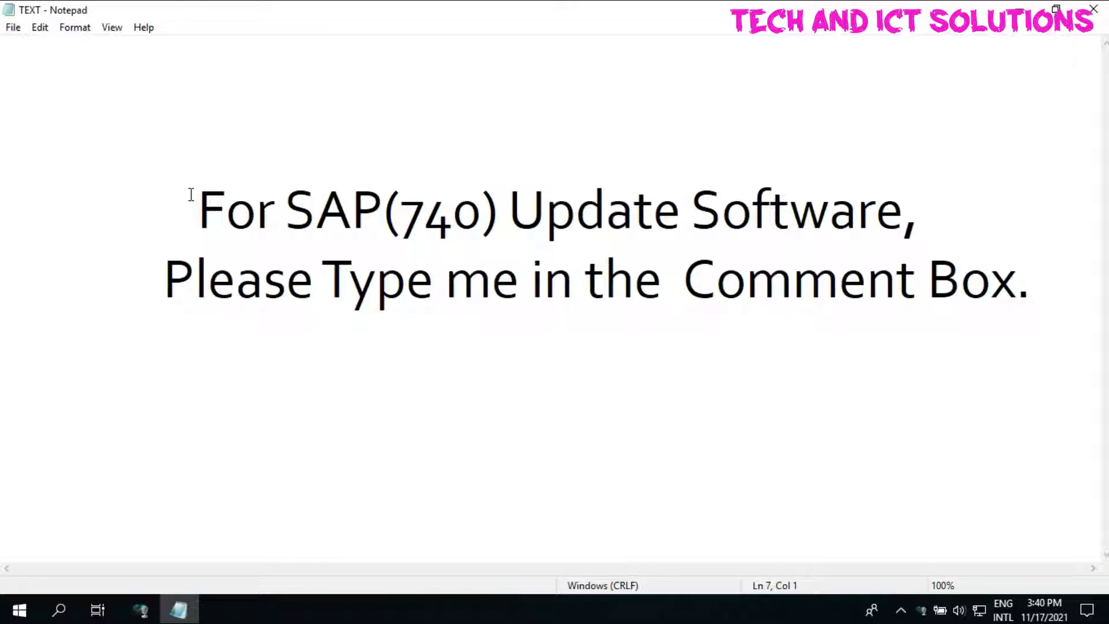
Step: Select the two-line note about the SAP(740) update software in Notepad
{"action": "left_click_drag", "start_coordinate": [191, 194], "coordinate": [1031, 248]}
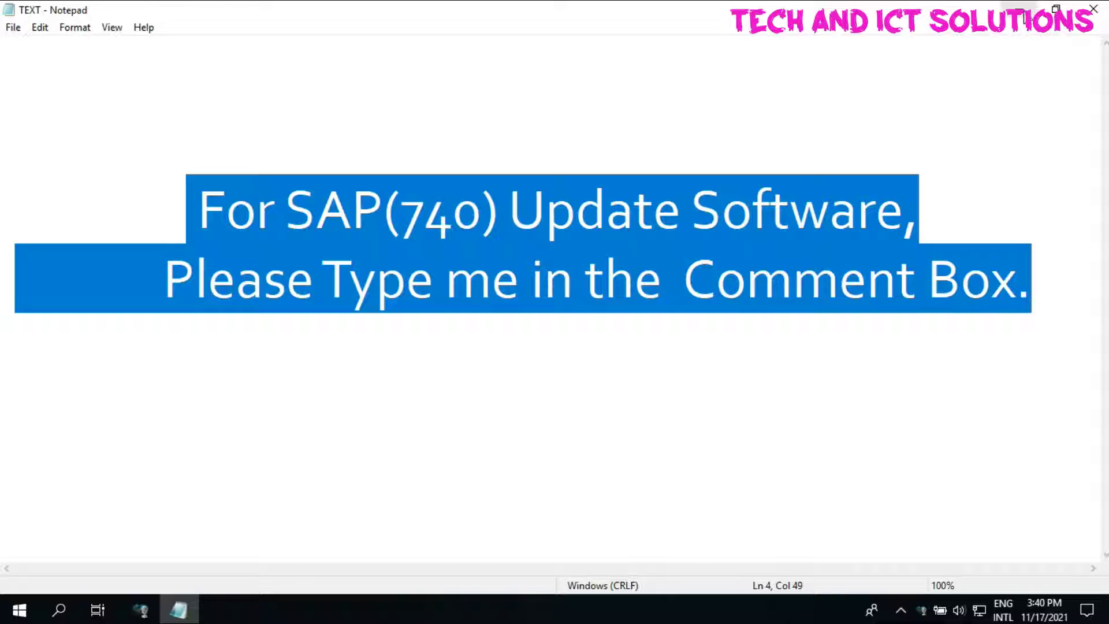
Step: Minimize Notepad, browse to SAP GUI 740 > WINDOWS > WIN32, and bring up SapGuiSetup's actions
{"action": "left_click", "coordinate": [1021, 13]}
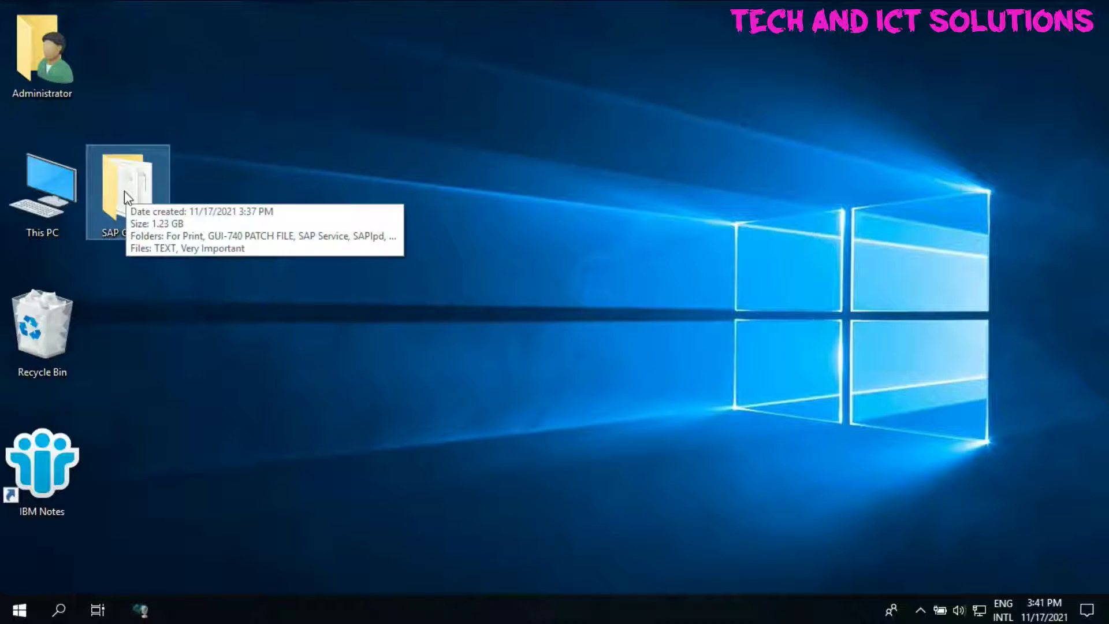
{"action": "double_click", "coordinate": [126, 185]}
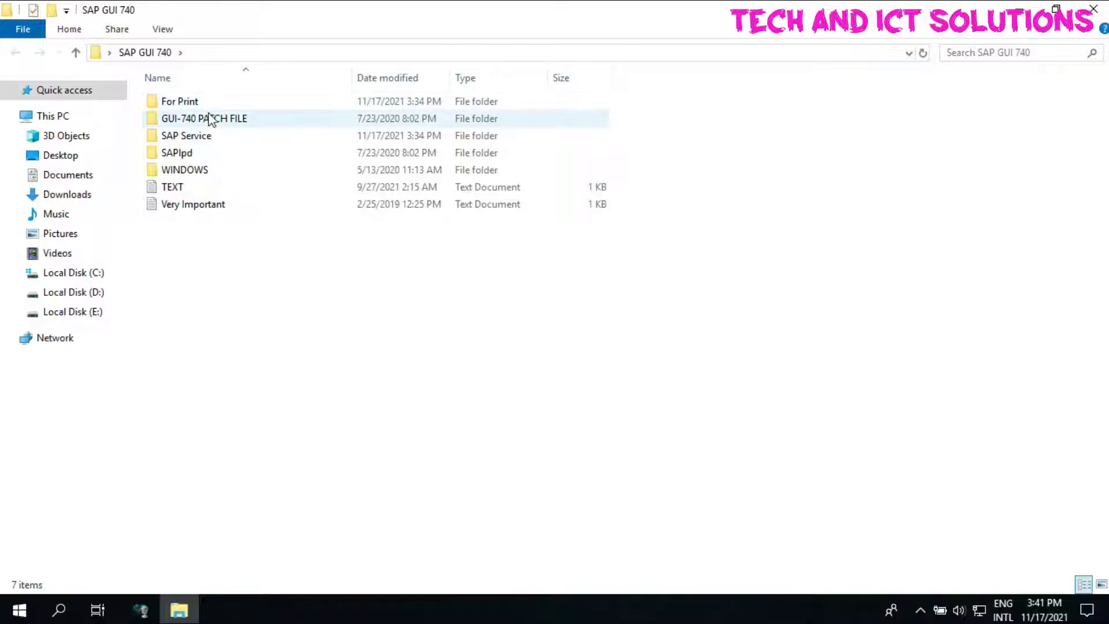
{"action": "mouse_move", "coordinate": [202, 120]}
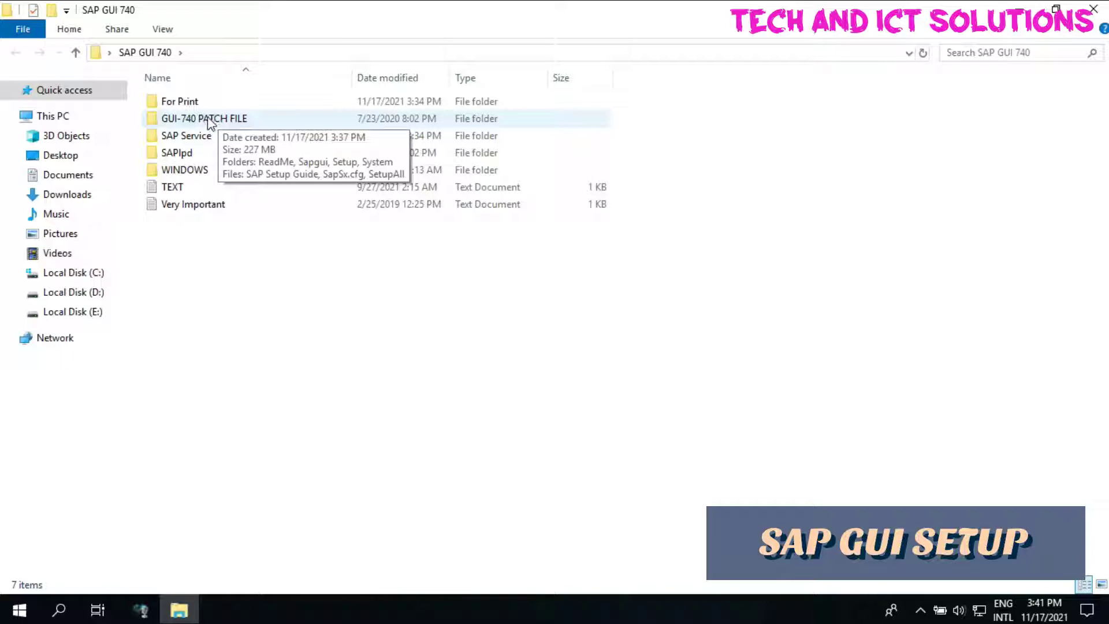
{"action": "double_click", "coordinate": [185, 170]}
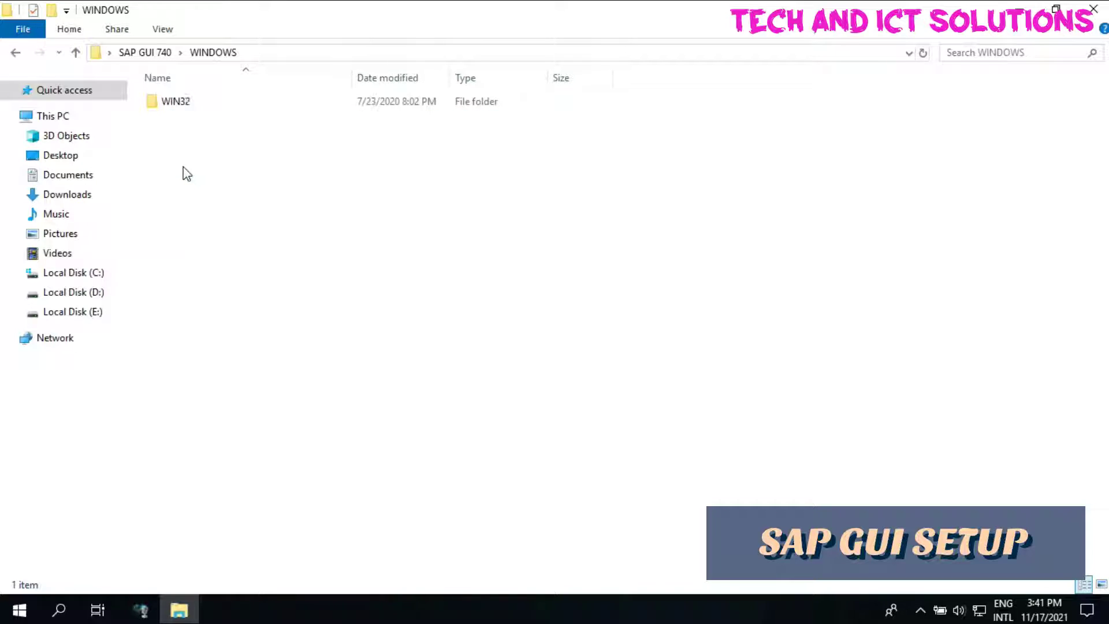
{"action": "double_click", "coordinate": [195, 104]}
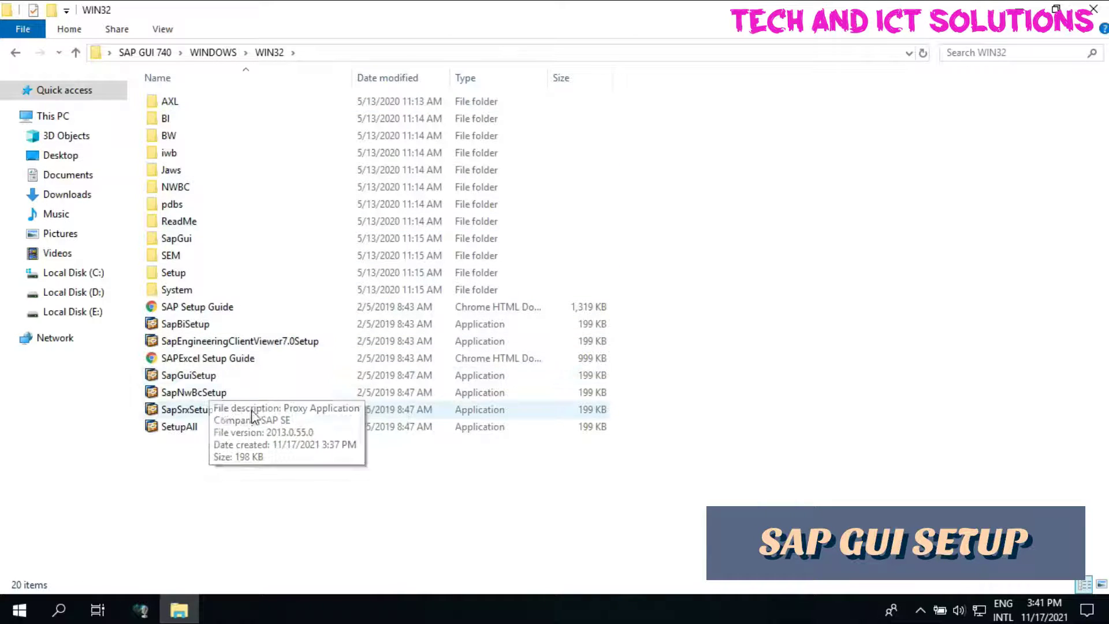
{"action": "left_click", "coordinate": [185, 376]}
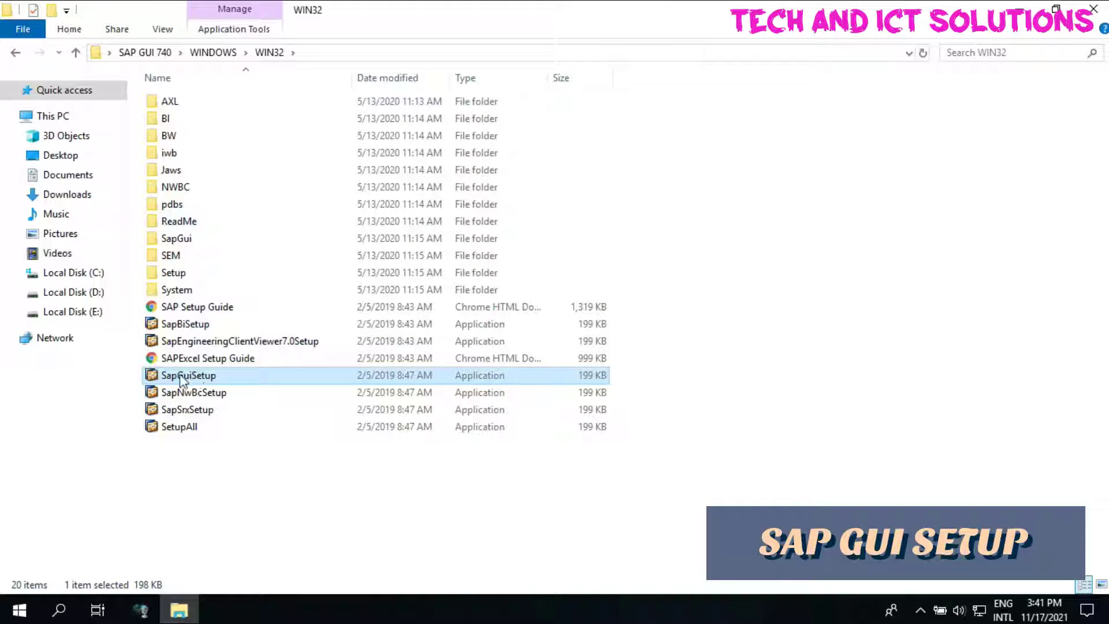
{"action": "right_click", "coordinate": [189, 376]}
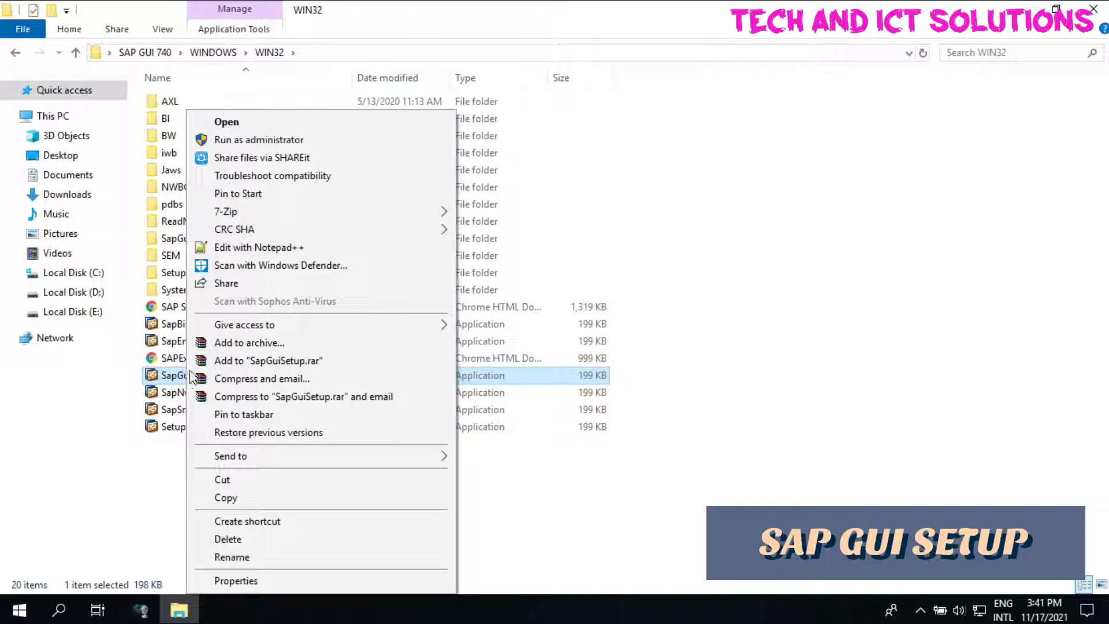
Step: Run SapGuiSetup as administrator and install SAP GUI for Windows 7.40 with the checked components
{"action": "left_click", "coordinate": [248, 139]}
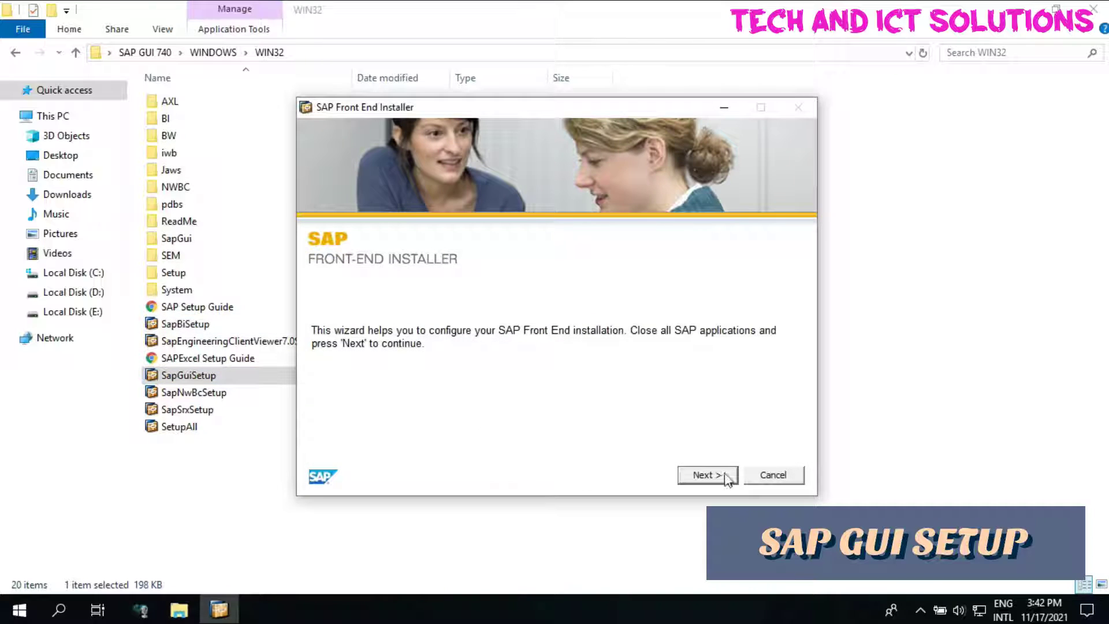
{"action": "left_click", "coordinate": [725, 476]}
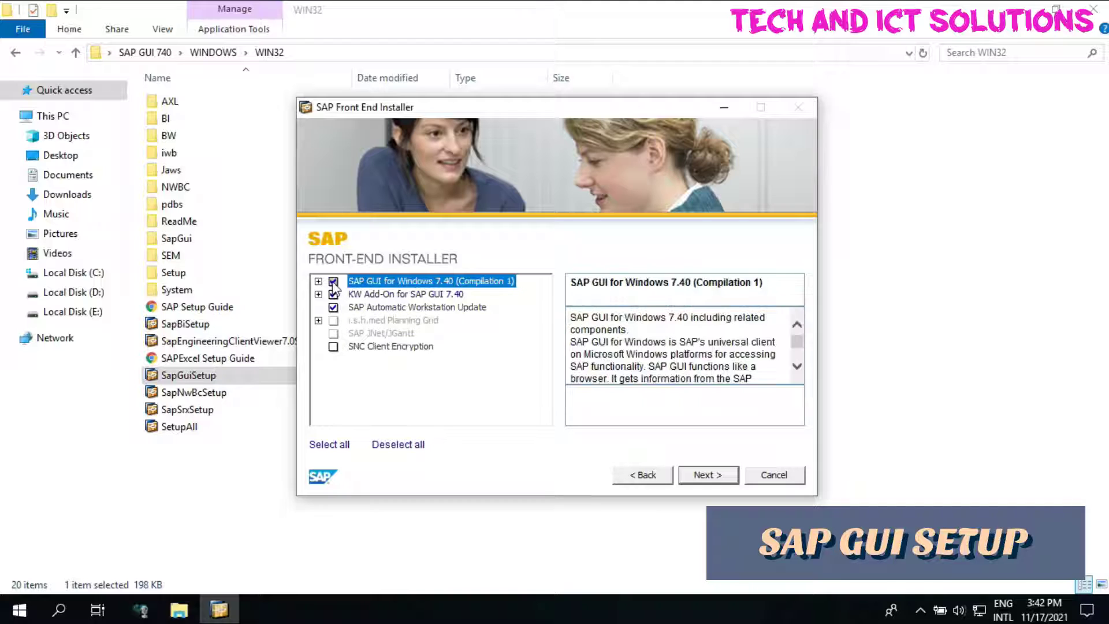
{"action": "left_click", "coordinate": [708, 474]}
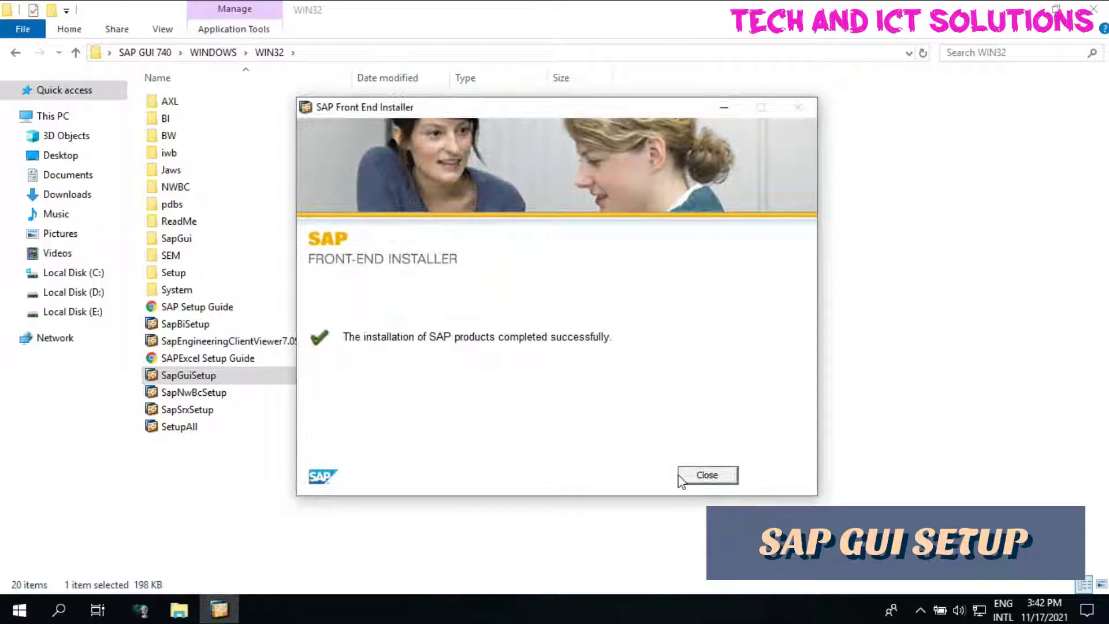
Step: Close the finished installer and go back up to open the GUI-740 PATCH FILE folder
{"action": "left_click", "coordinate": [710, 476]}
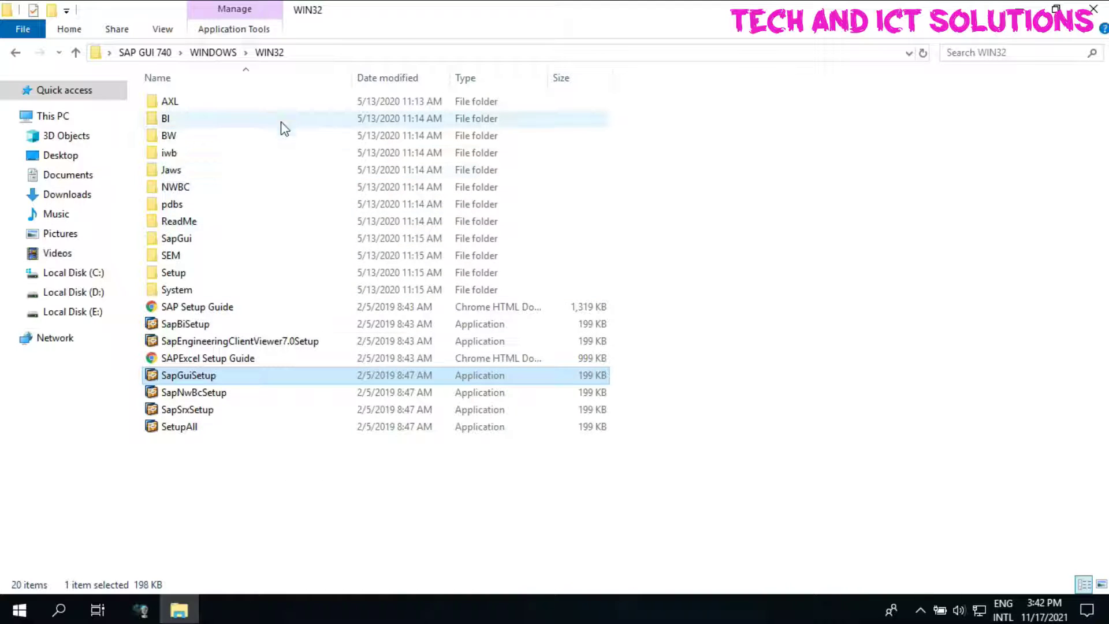
{"action": "left_click", "coordinate": [213, 52]}
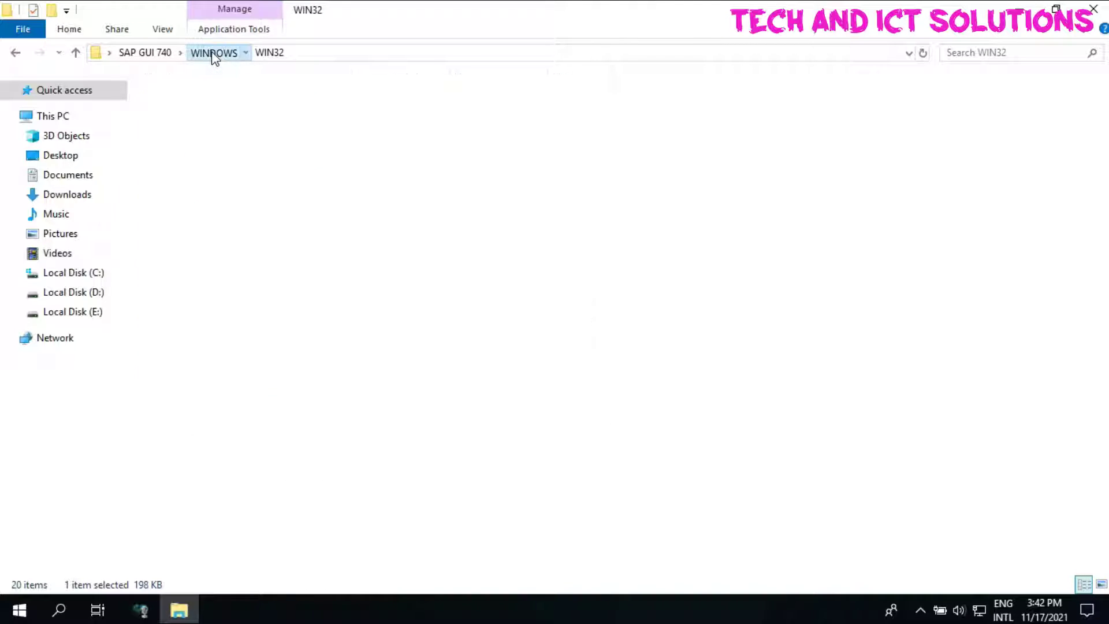
{"action": "left_click", "coordinate": [148, 53]}
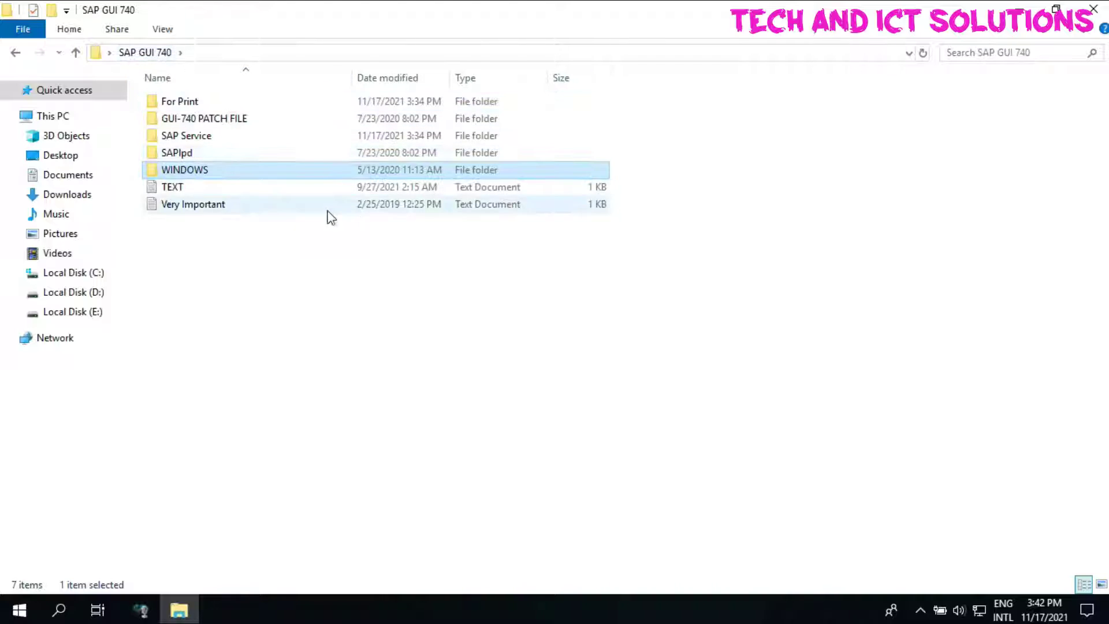
{"action": "double_click", "coordinate": [191, 119]}
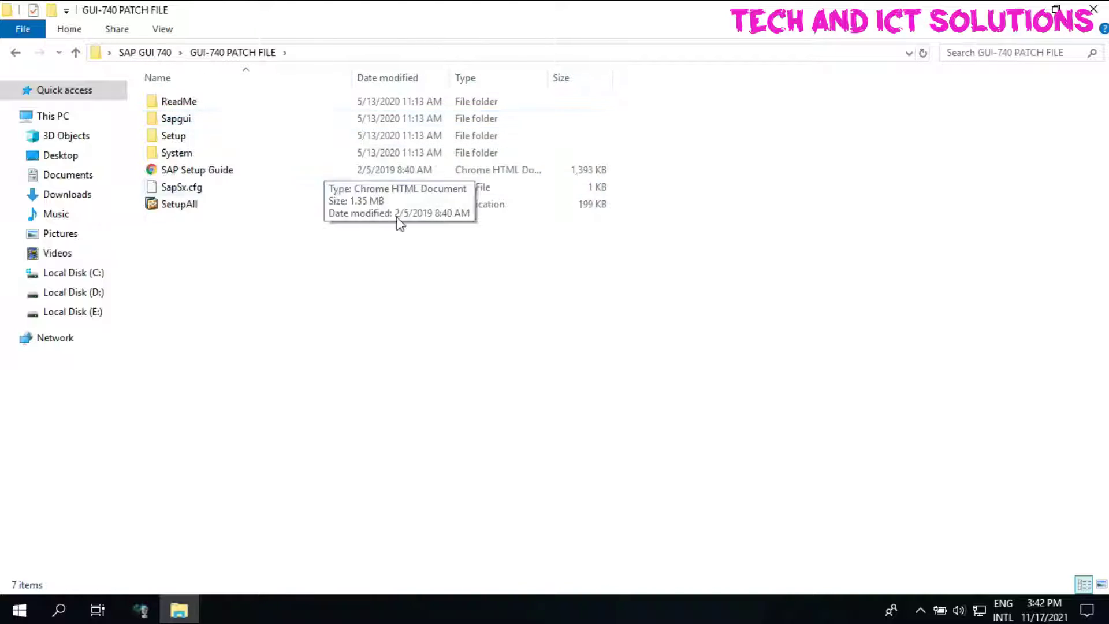
Step: Run SetupAll from GUI-740 PATCH FILE as administrator
{"action": "left_click", "coordinate": [182, 210]}
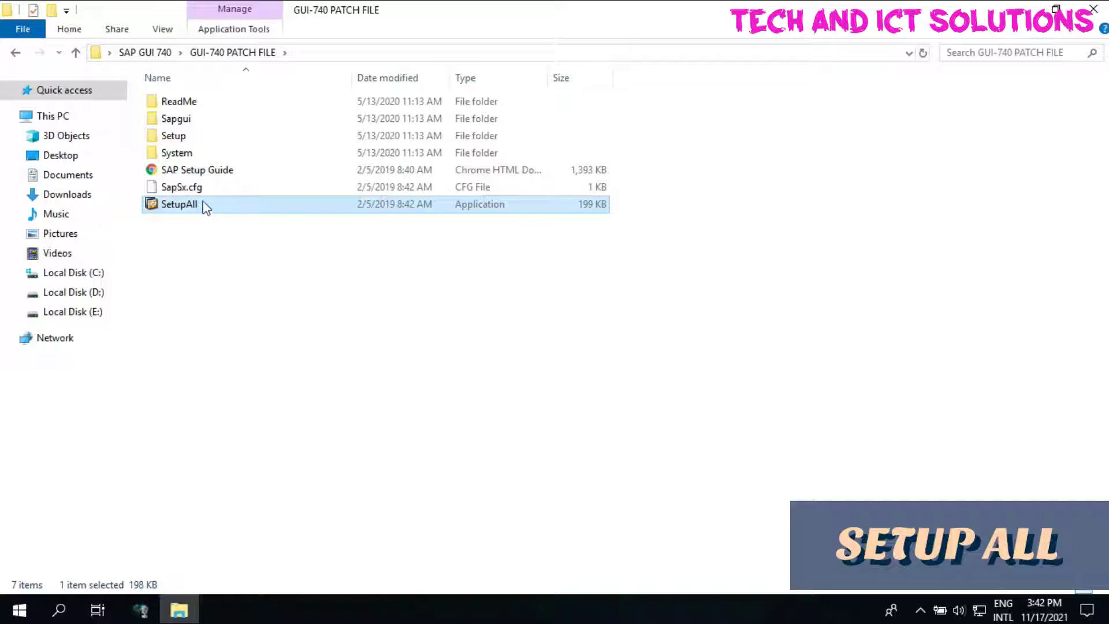
{"action": "right_click", "coordinate": [205, 208]}
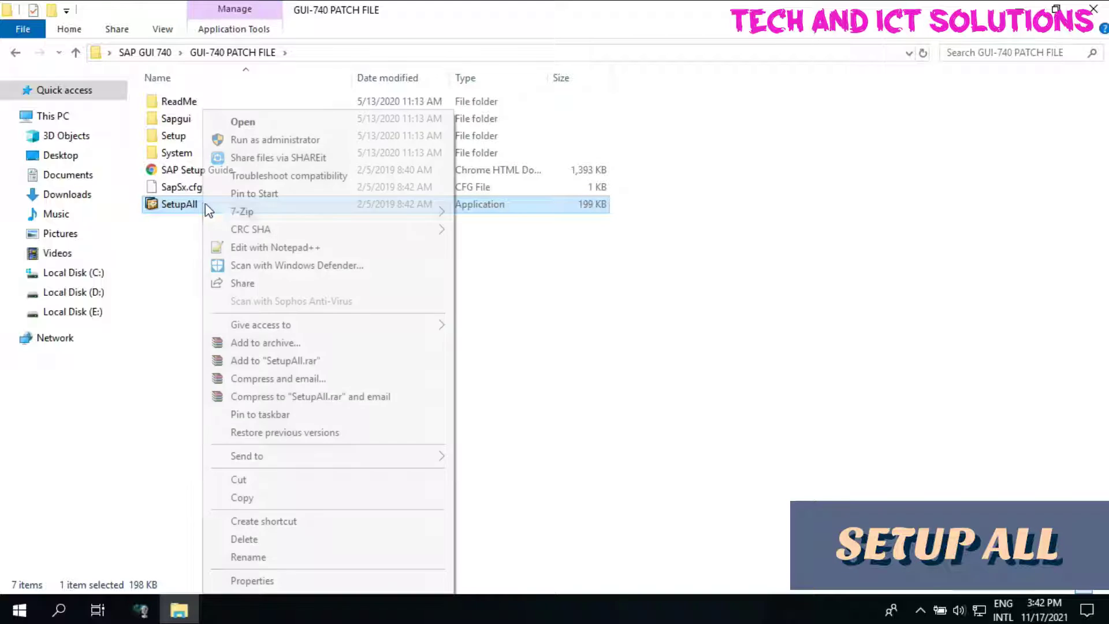
{"action": "left_click", "coordinate": [265, 141]}
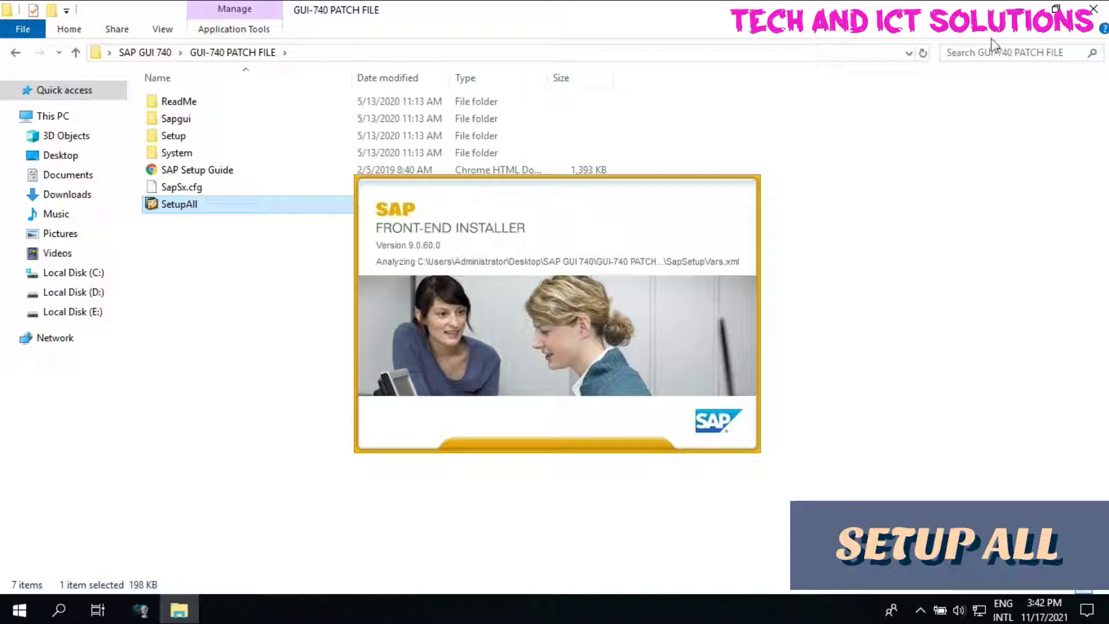
Step: Minimize Explorer, refresh the desktop, and run the GUI 7.40 patch wizard through to completion
{"action": "left_click", "coordinate": [1019, 11]}
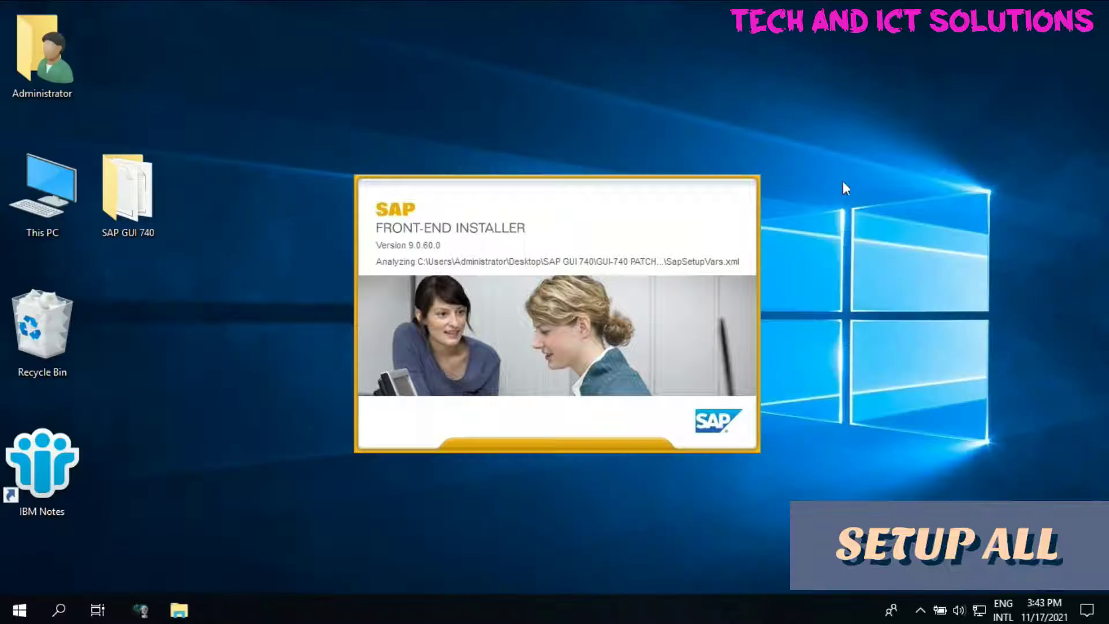
{"action": "right_click", "coordinate": [850, 175]}
{"action": "left_click", "coordinate": [889, 218]}
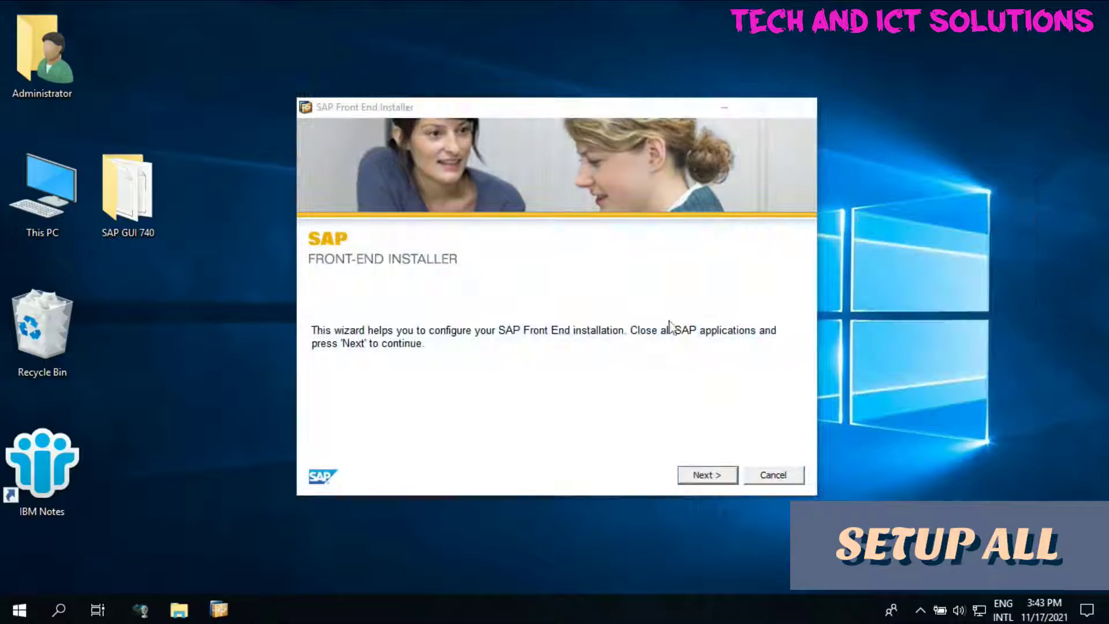
{"action": "left_click", "coordinate": [707, 474]}
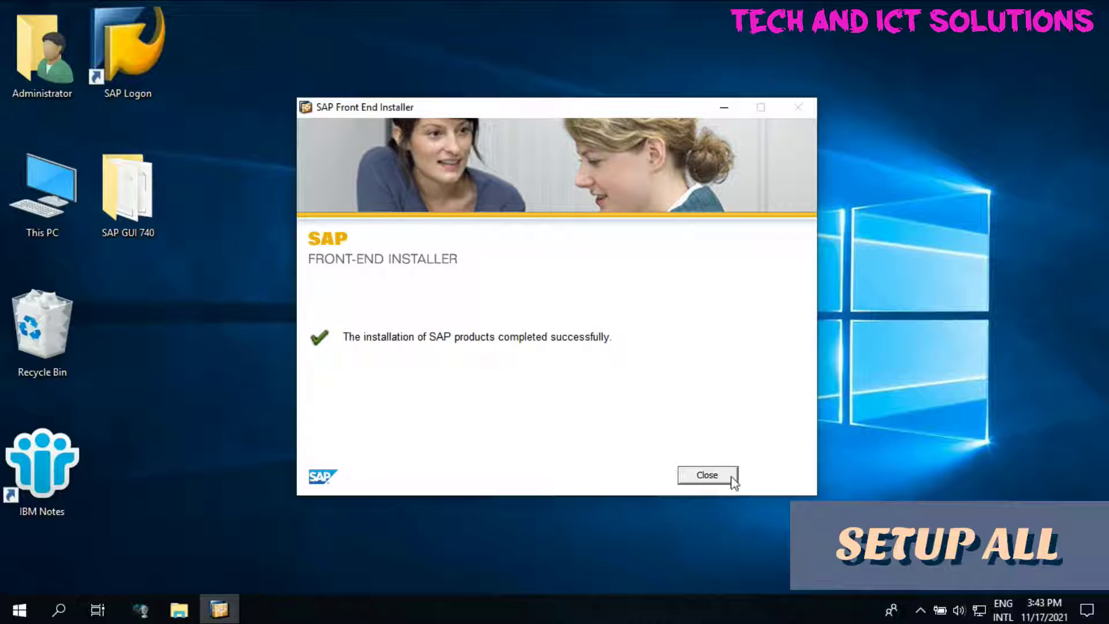
{"action": "left_click", "coordinate": [707, 475]}
Step: Copy the services file from SAP GUI 740 > SAP Service
{"action": "right_click", "coordinate": [453, 250]}
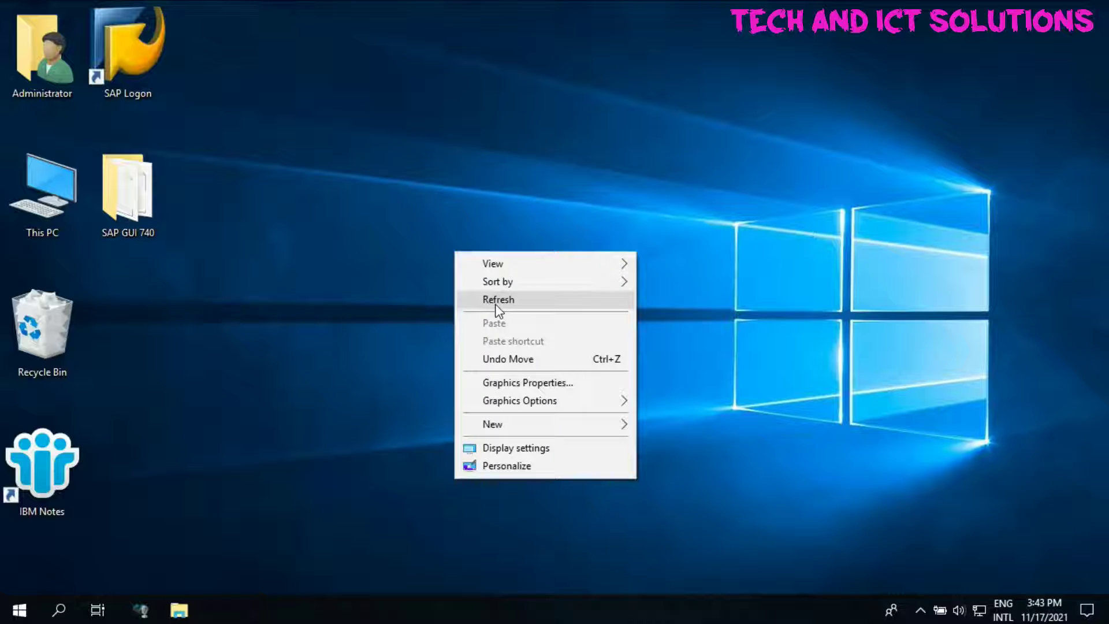
{"action": "left_click", "coordinate": [496, 300]}
{"action": "double_click", "coordinate": [131, 197]}
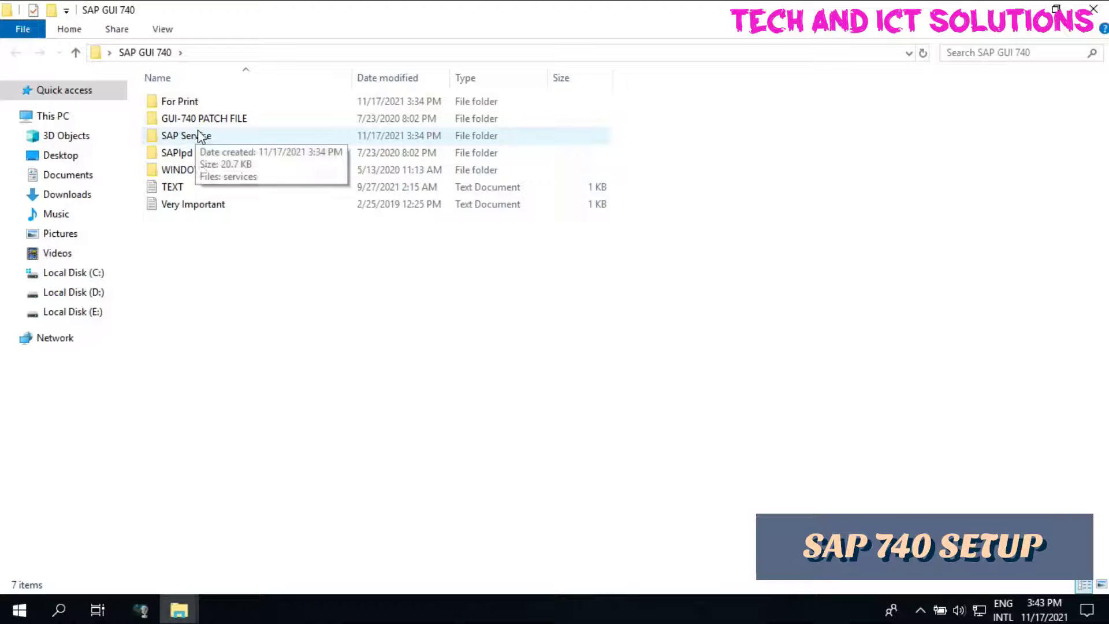
{"action": "double_click", "coordinate": [196, 139]}
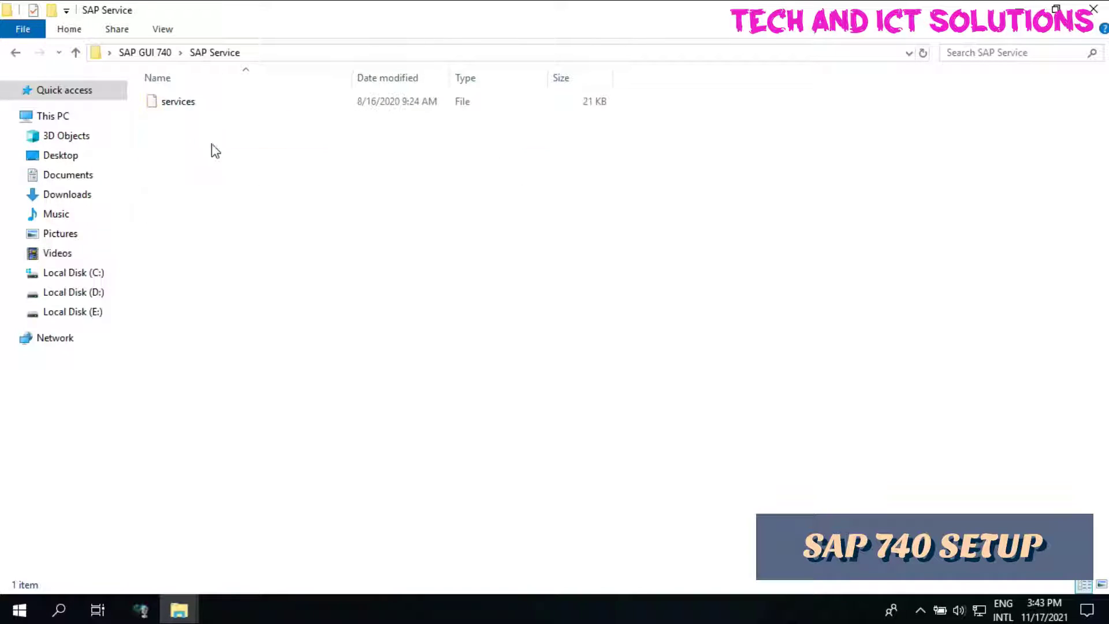
{"action": "left_click", "coordinate": [223, 113]}
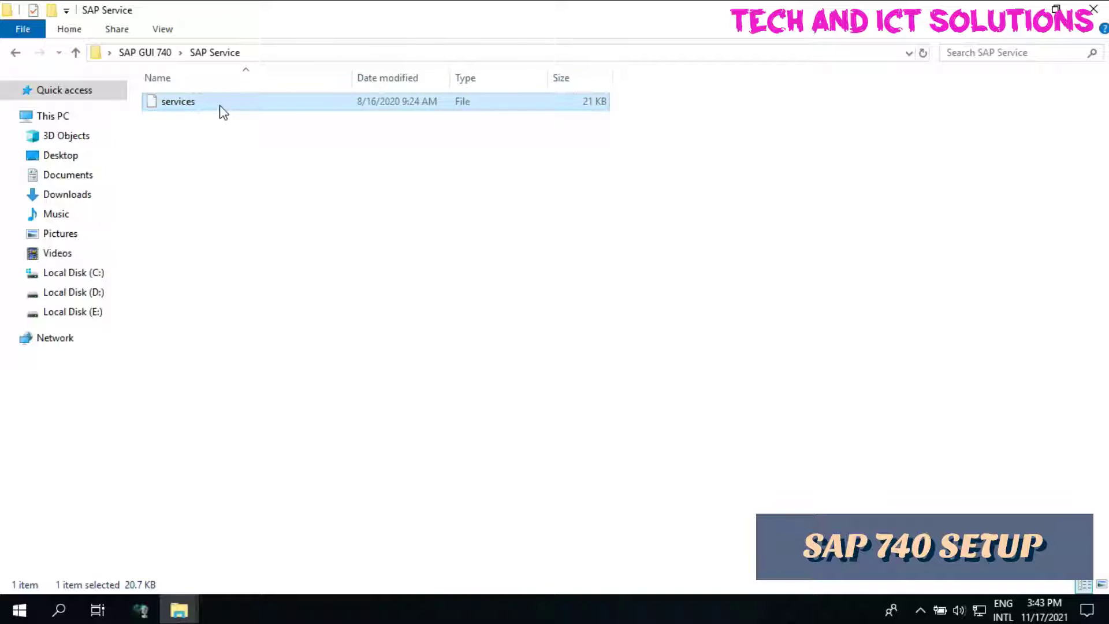
{"action": "right_click", "coordinate": [223, 113]}
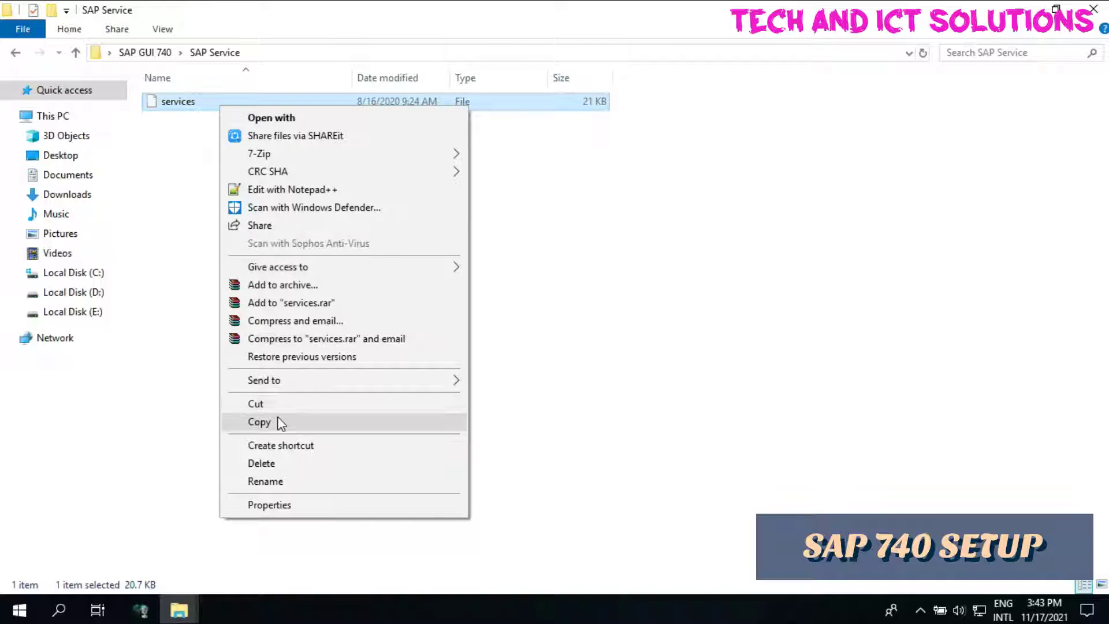
{"action": "left_click", "coordinate": [259, 421]}
Step: Navigate to C:\Windows\System32\drivers\etc
{"action": "left_click", "coordinate": [1019, 10]}
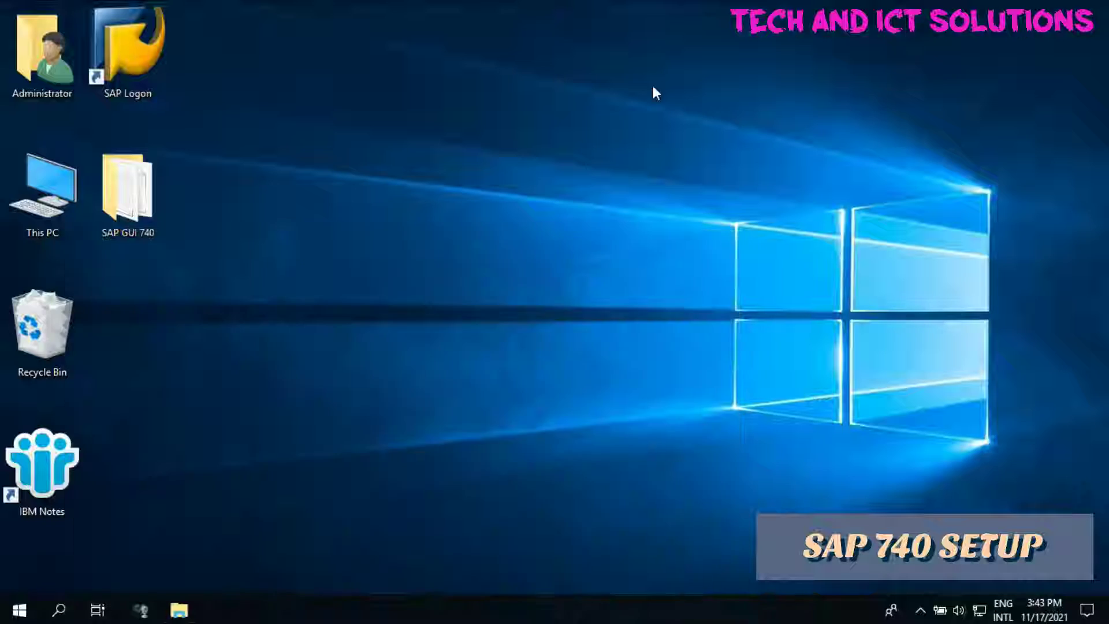
{"action": "double_click", "coordinate": [39, 196]}
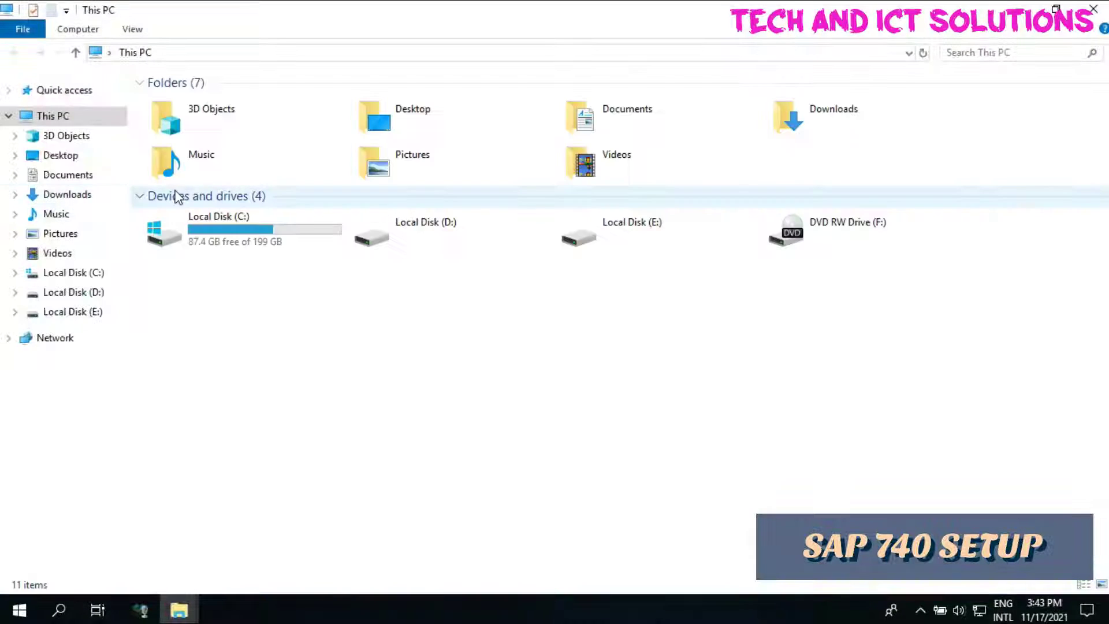
{"action": "left_click", "coordinate": [243, 231]}
{"action": "double_click", "coordinate": [243, 231]}
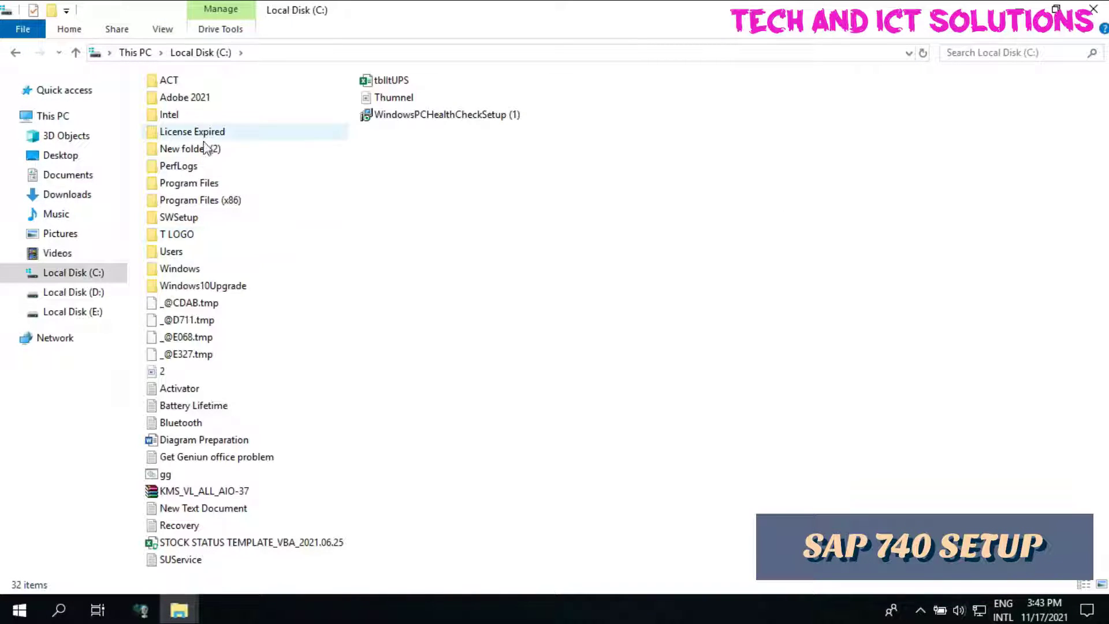
{"action": "double_click", "coordinate": [183, 269]}
{"action": "scroll", "coordinate": [227, 379], "scroll_direction": "down", "scroll_amount": 3}
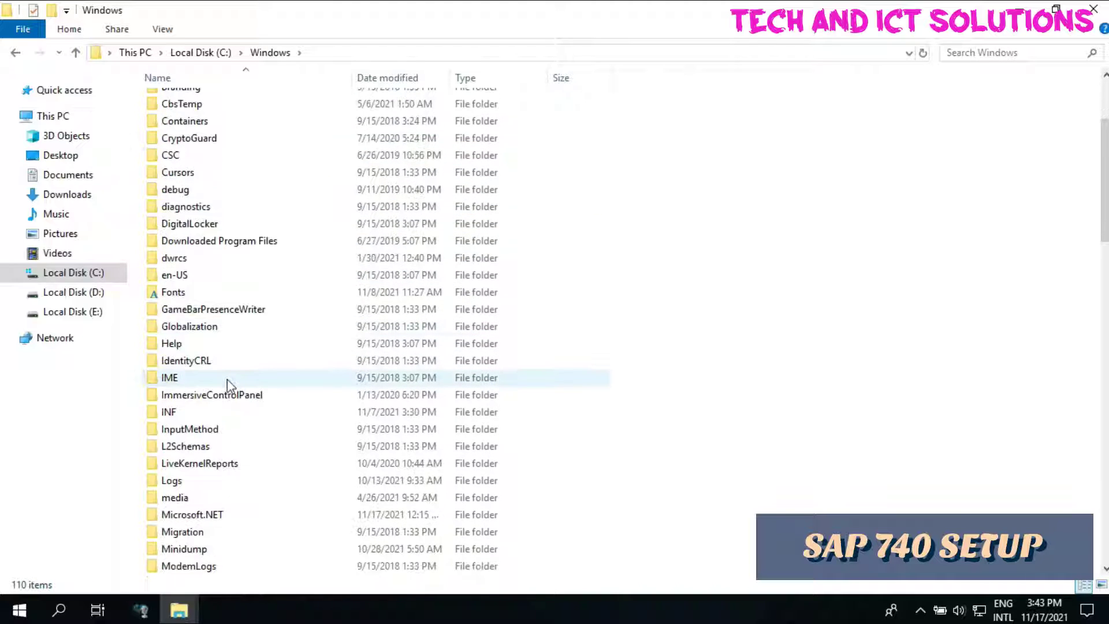
{"action": "scroll", "coordinate": [231, 398], "scroll_direction": "down", "scroll_amount": 1}
{"action": "scroll", "coordinate": [235, 421], "scroll_direction": "down", "scroll_amount": 3}
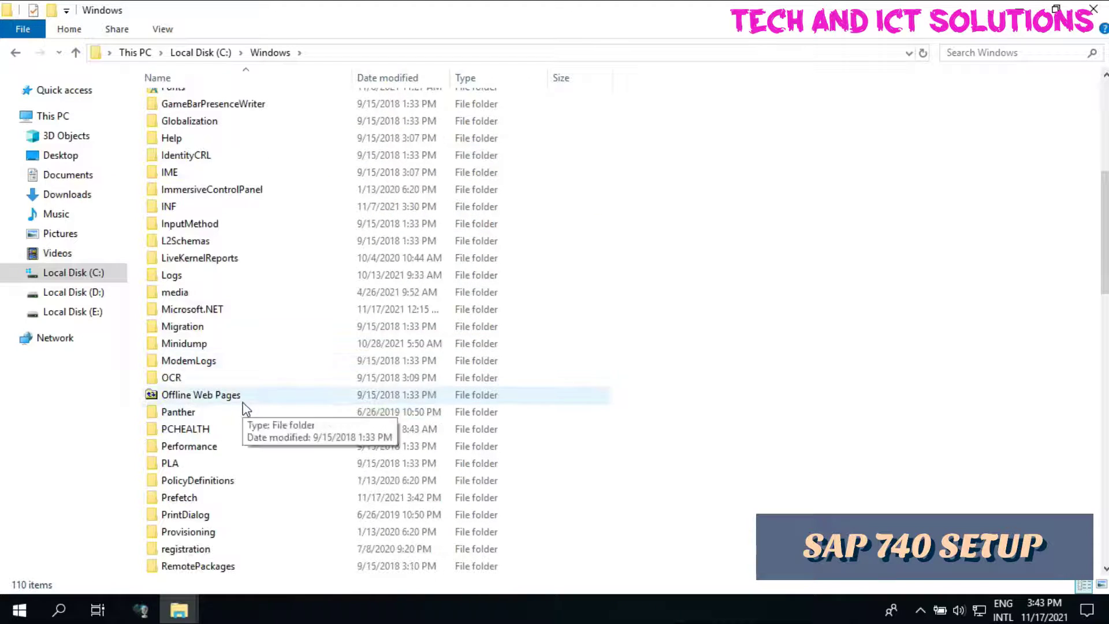
{"action": "scroll", "coordinate": [240, 415], "scroll_direction": "down", "scroll_amount": 5}
{"action": "scroll", "coordinate": [248, 459], "scroll_direction": "down", "scroll_amount": 2}
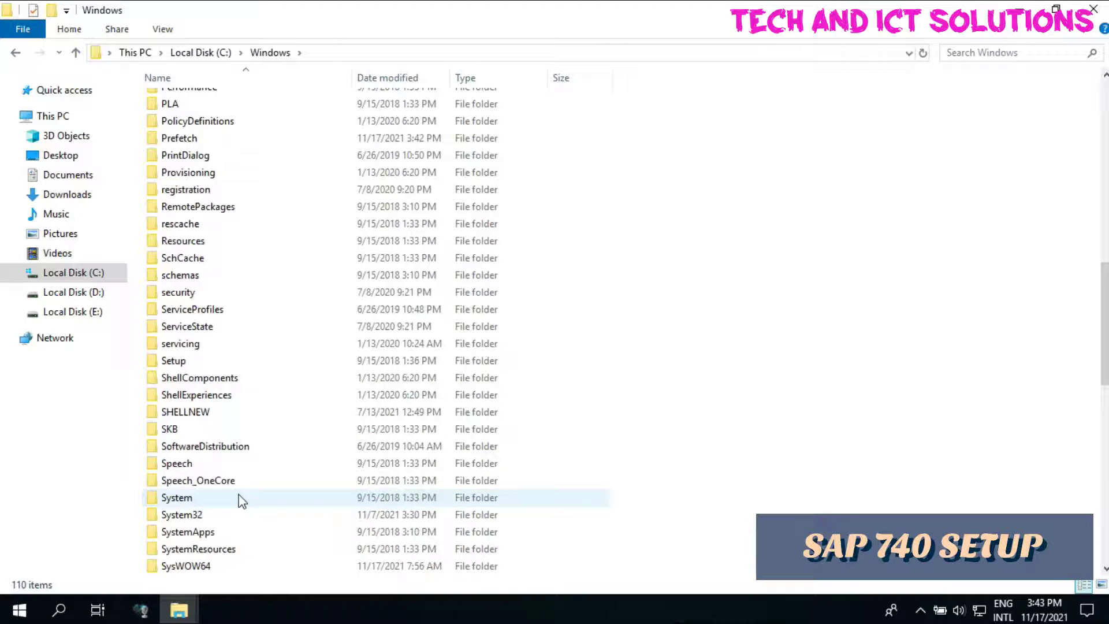
{"action": "double_click", "coordinate": [201, 514]}
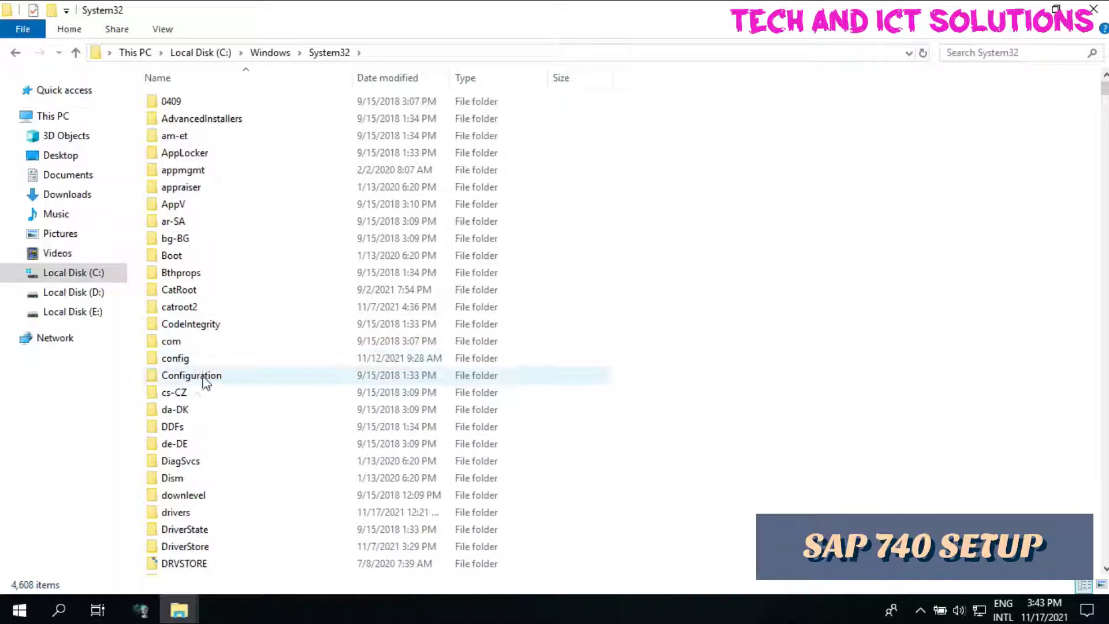
{"action": "double_click", "coordinate": [176, 512]}
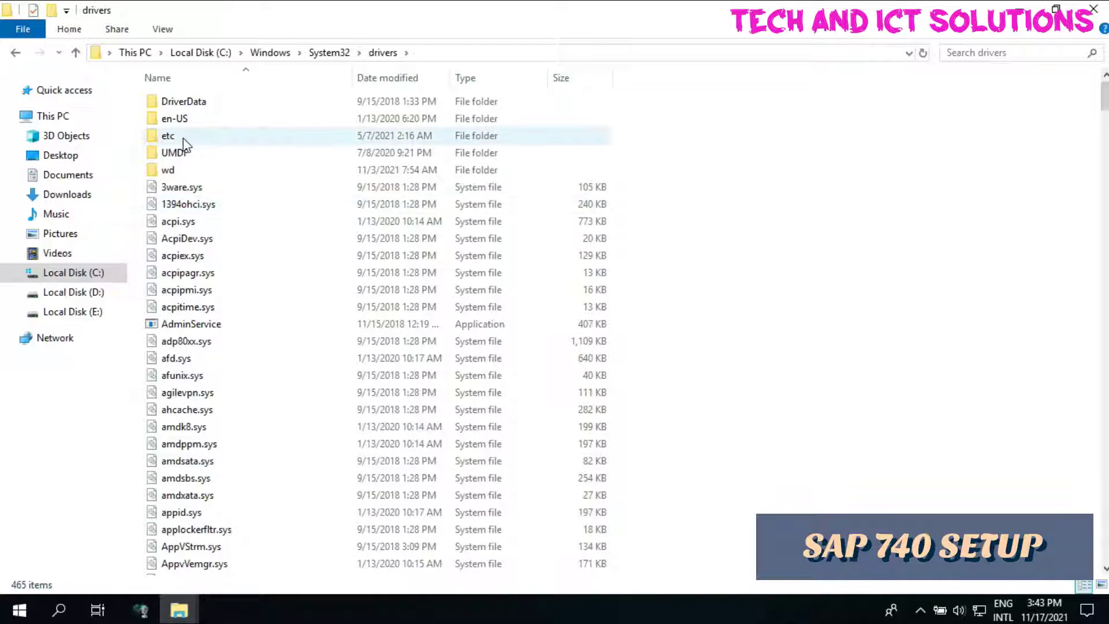
{"action": "double_click", "coordinate": [185, 139]}
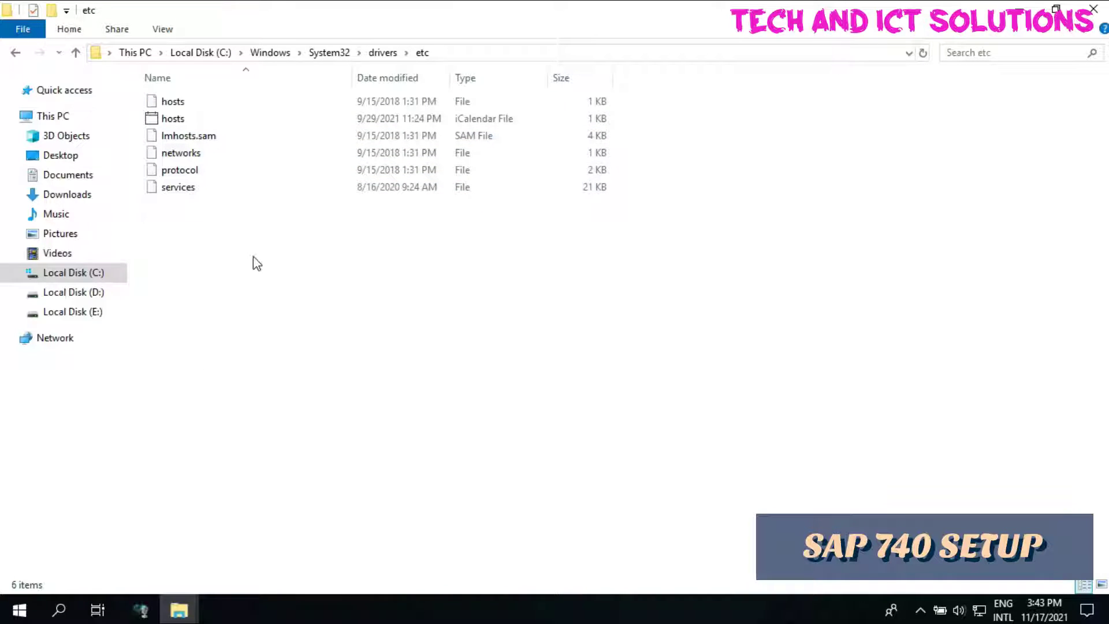
Step: Paste the services file into etc, replacing the existing one
{"action": "right_click", "coordinate": [263, 241]}
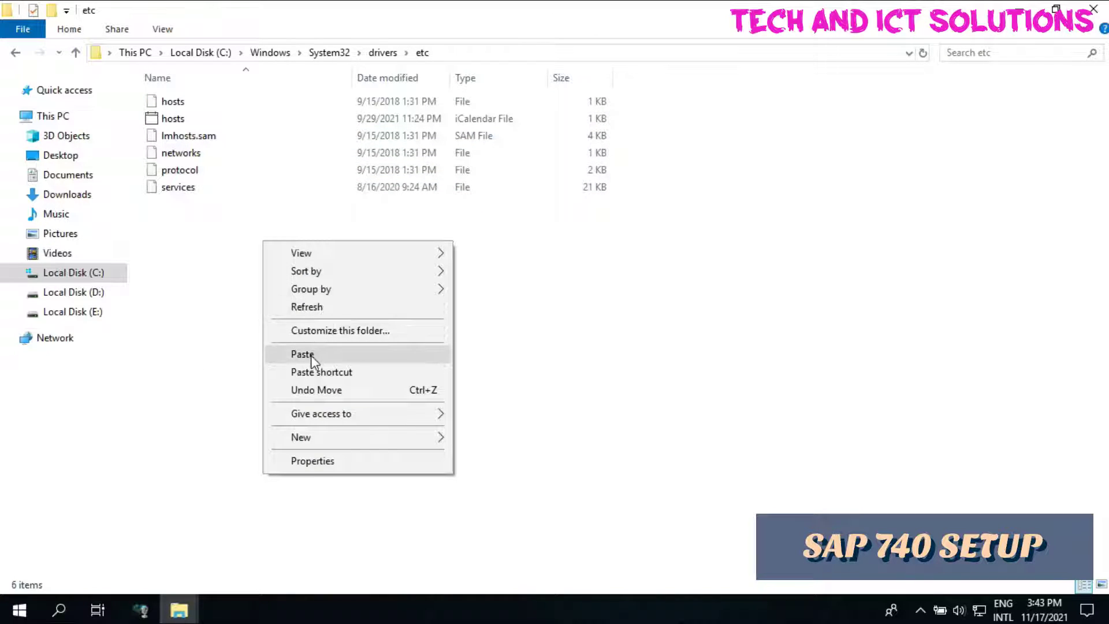
{"action": "left_click", "coordinate": [305, 355]}
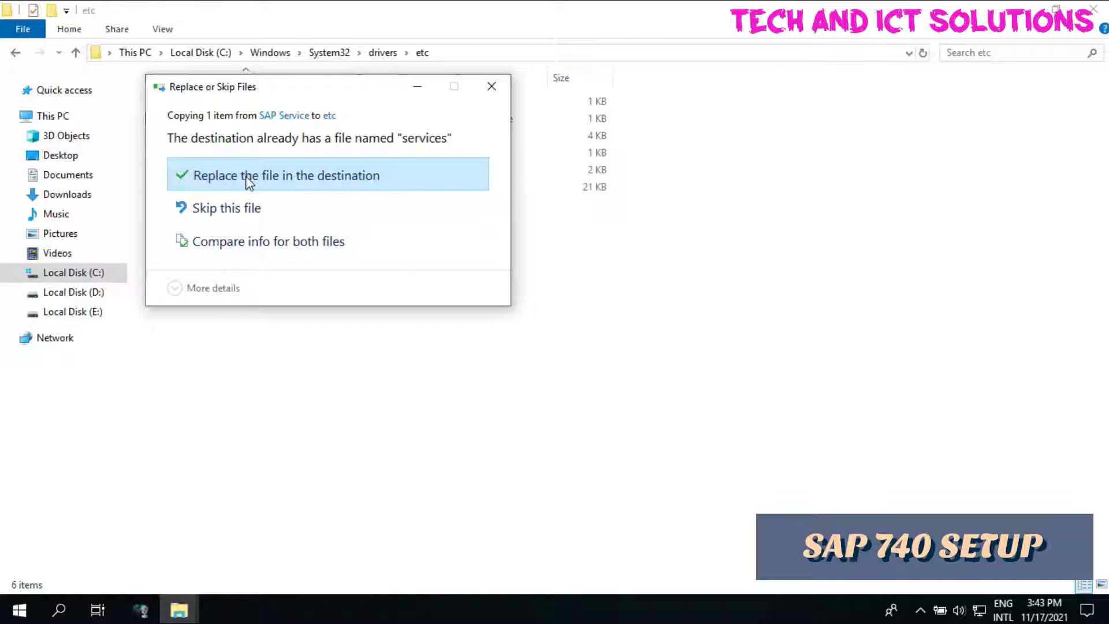
{"action": "left_click", "coordinate": [248, 181]}
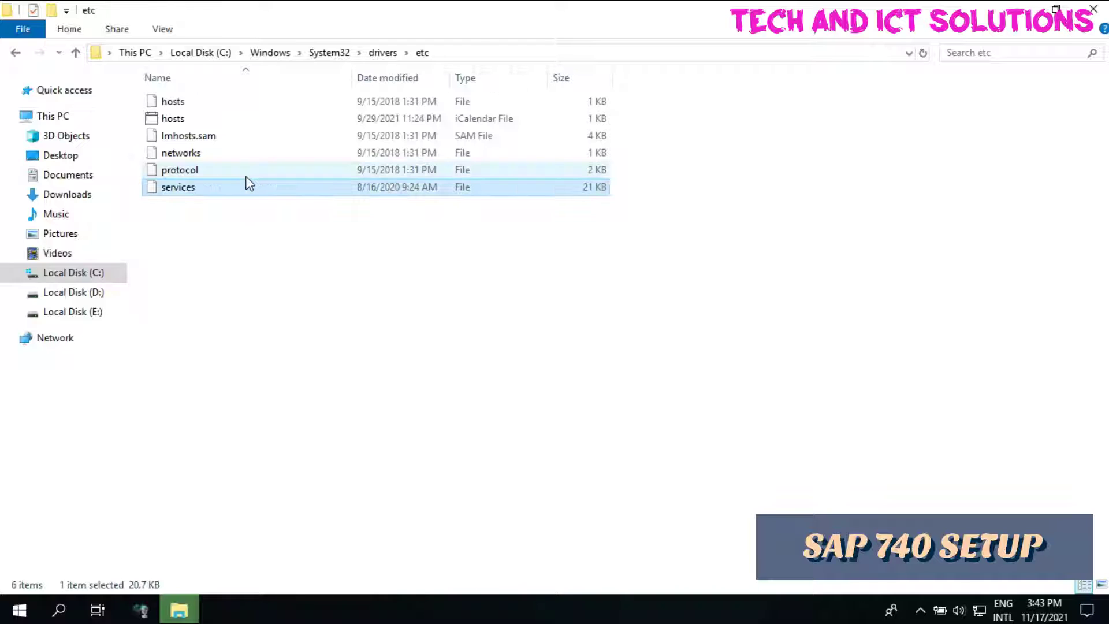
Step: Close the etc window and select the for paste and SAPlpd files in SAP GUI 740 > For Print
{"action": "left_click", "coordinate": [1089, 13]}
{"action": "double_click", "coordinate": [132, 190]}
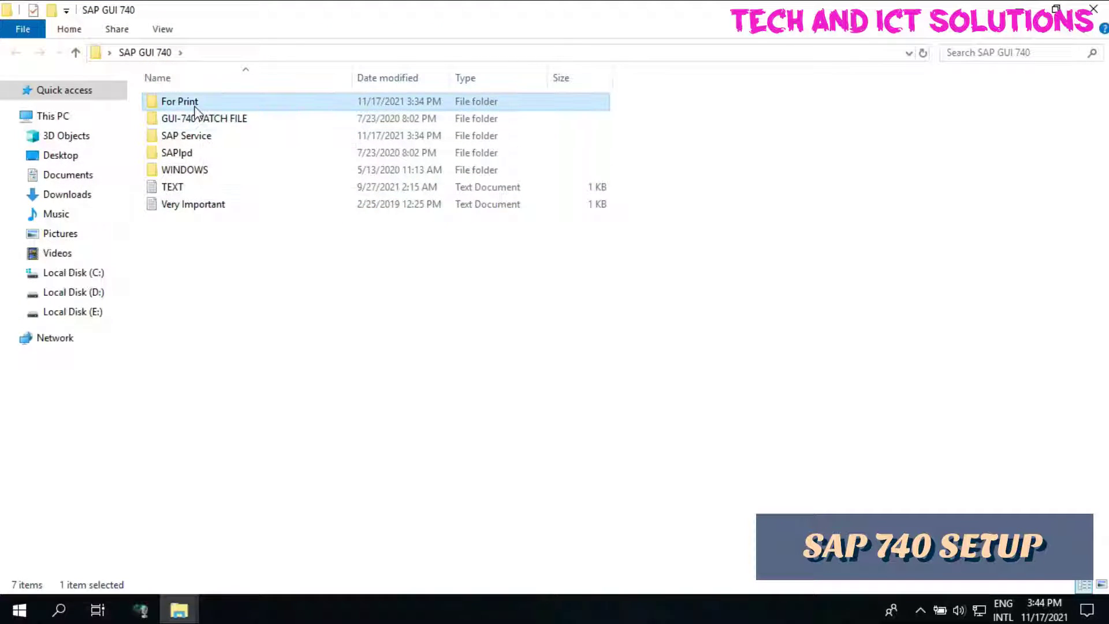
{"action": "double_click", "coordinate": [184, 104]}
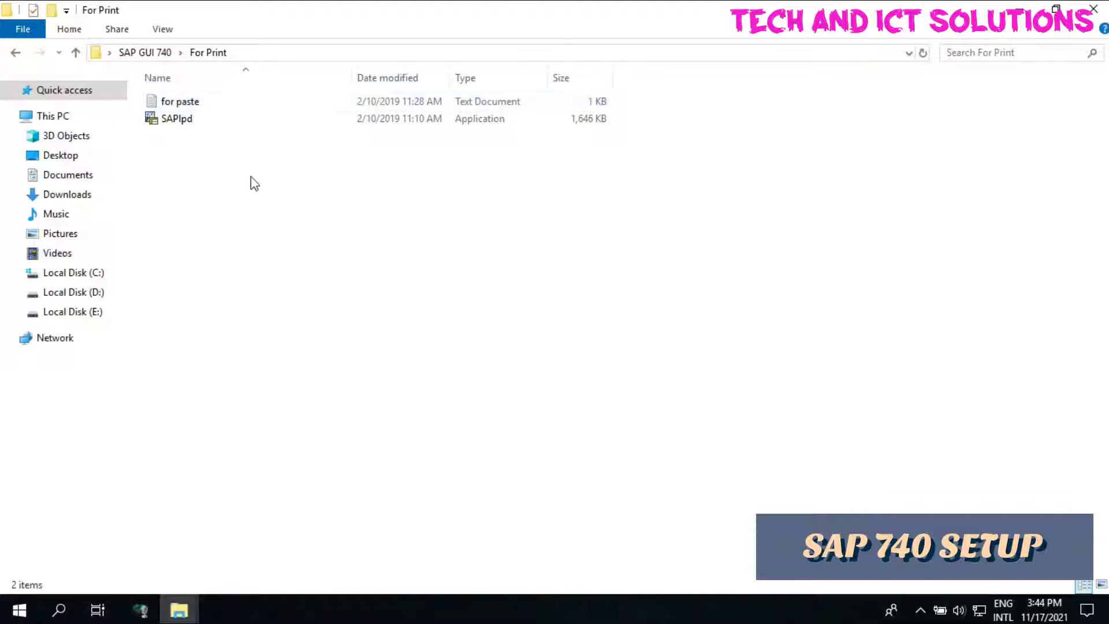
{"action": "left_click_drag", "start_coordinate": [196, 133], "coordinate": [194, 100]}
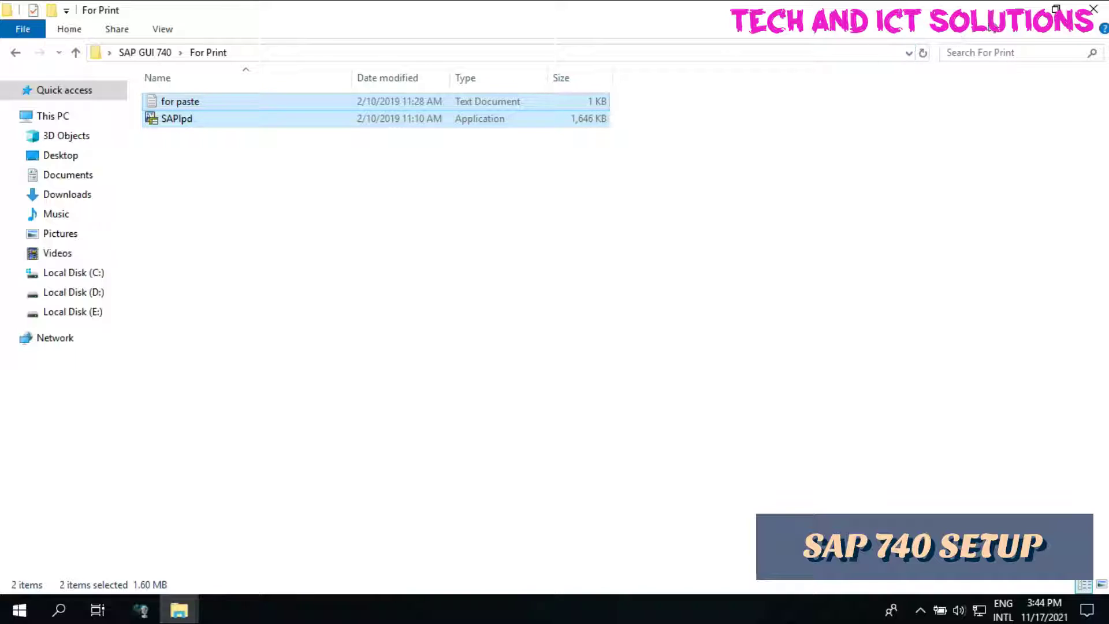
Step: Open the SAPlpd folder via the SAP Logon shortcut's file location
{"action": "left_click", "coordinate": [1019, 9]}
{"action": "right_click", "coordinate": [124, 53]}
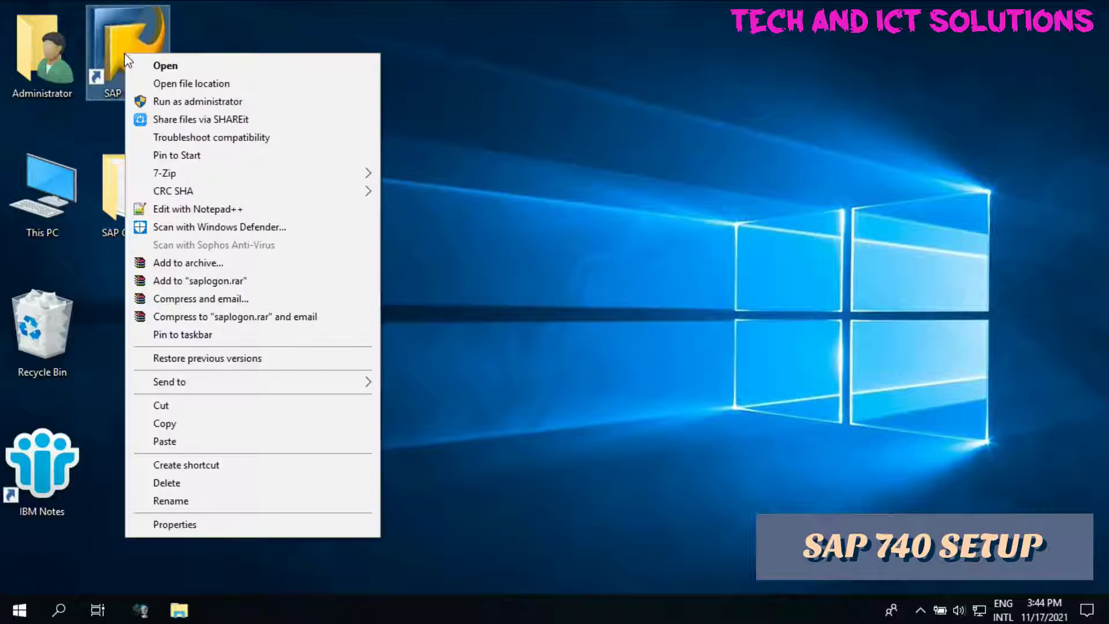
{"action": "left_click", "coordinate": [160, 523]}
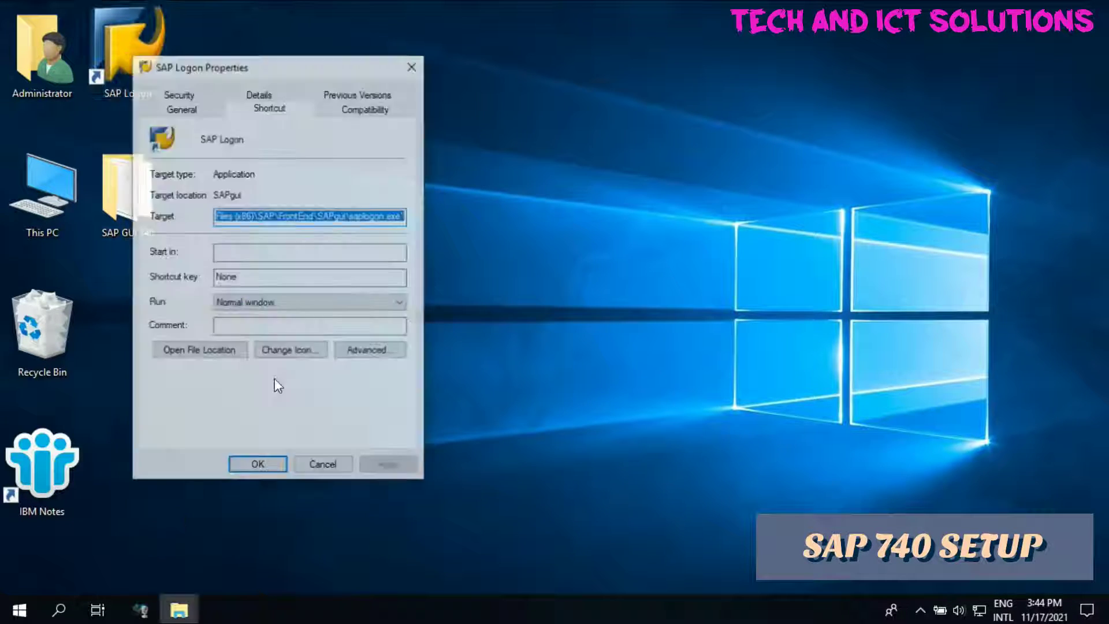
{"action": "left_click", "coordinate": [187, 352]}
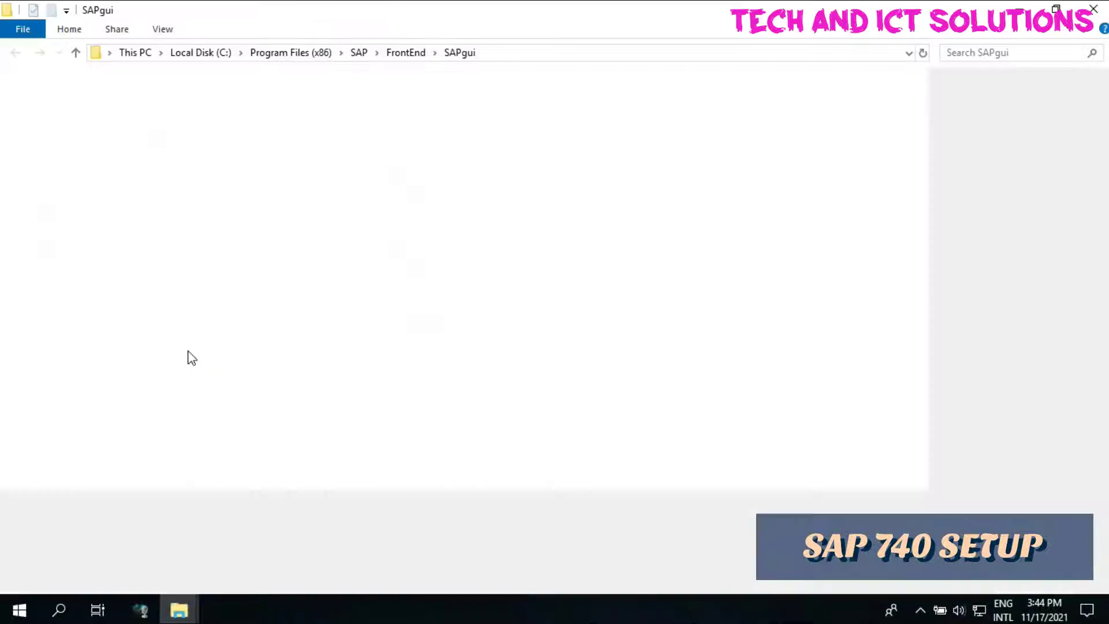
{"action": "scroll", "coordinate": [312, 272], "scroll_direction": "up", "scroll_amount": 10}
{"action": "scroll", "coordinate": [339, 281], "scroll_direction": "up", "scroll_amount": 15}
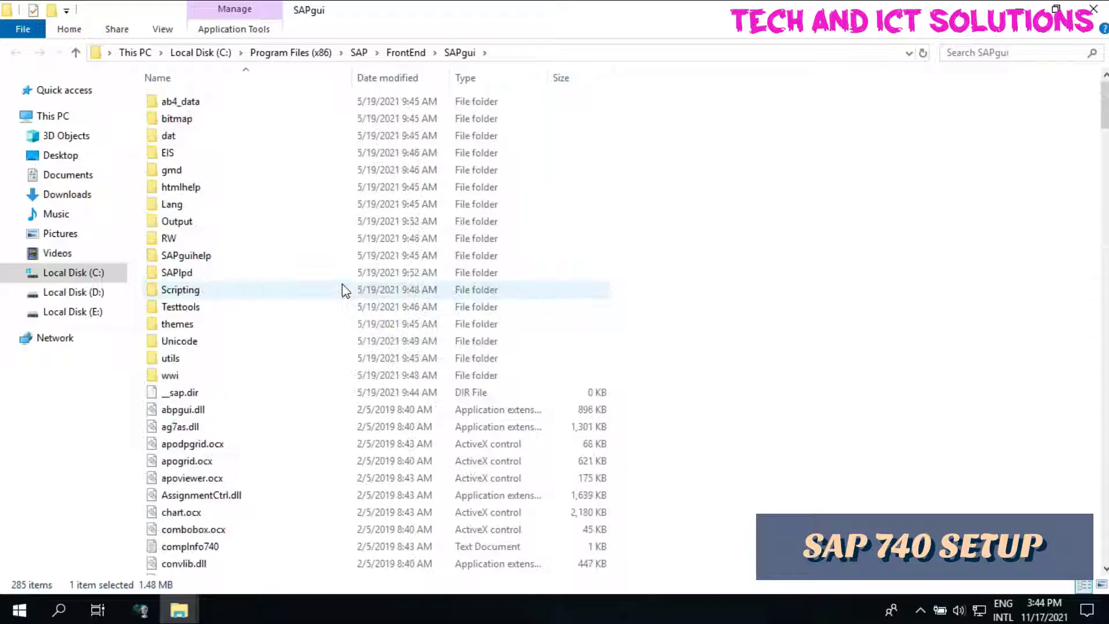
{"action": "double_click", "coordinate": [192, 277]}
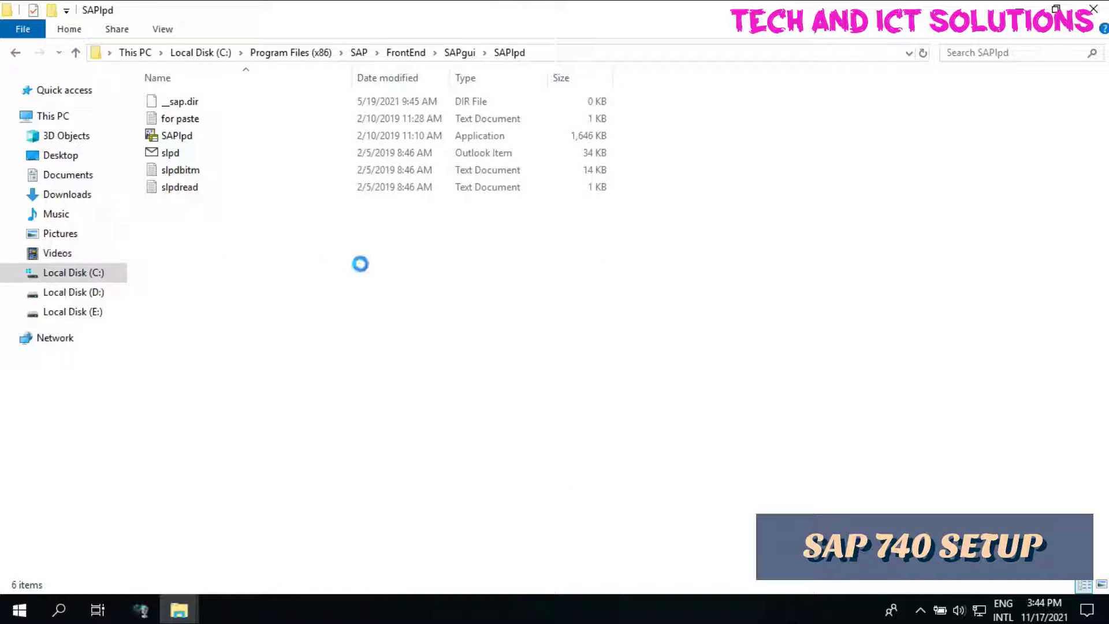
Step: Paste the two files into SAPlpd, replacing the existing ones
{"action": "right_click", "coordinate": [261, 247]}
{"action": "left_click", "coordinate": [315, 364]}
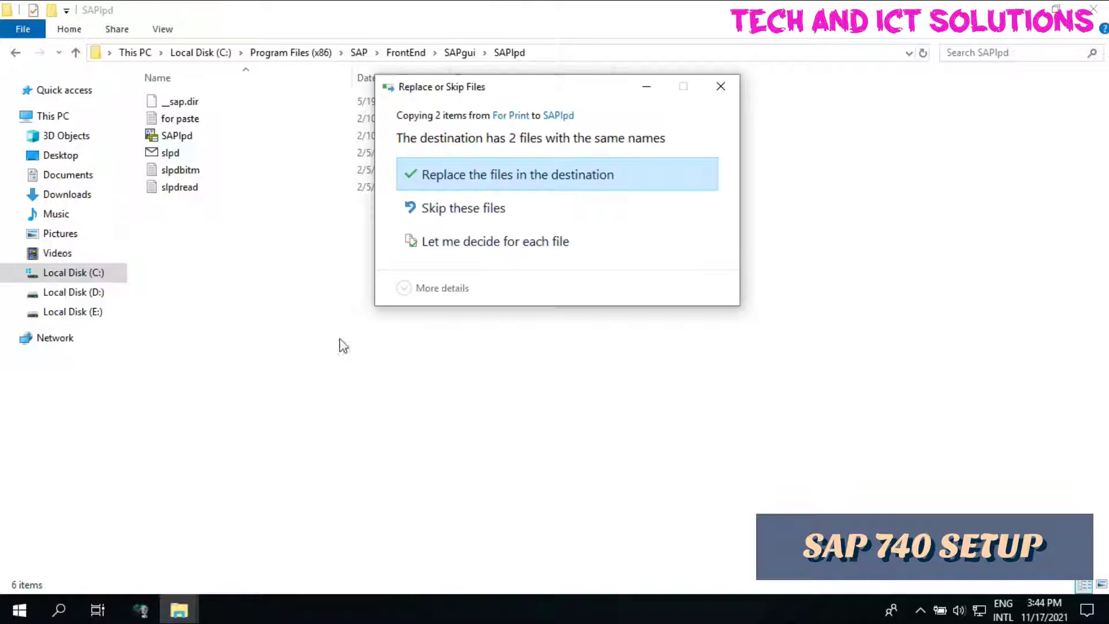
{"action": "left_click", "coordinate": [458, 181]}
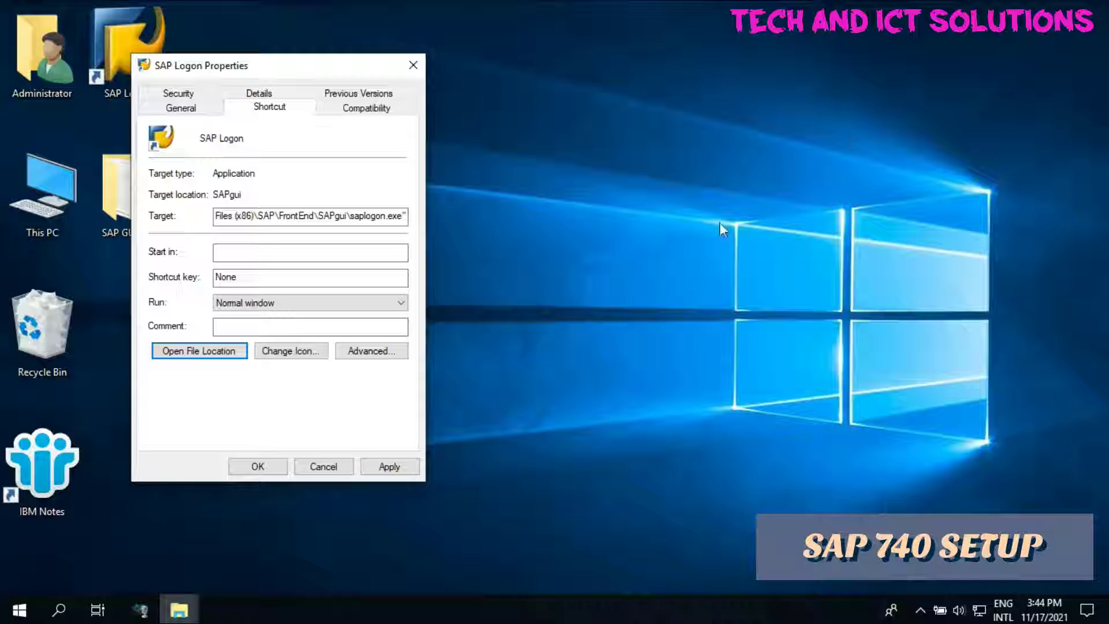
Step: Refresh the desktop three times
{"action": "right_click", "coordinate": [637, 160]}
{"action": "left_click", "coordinate": [675, 215]}
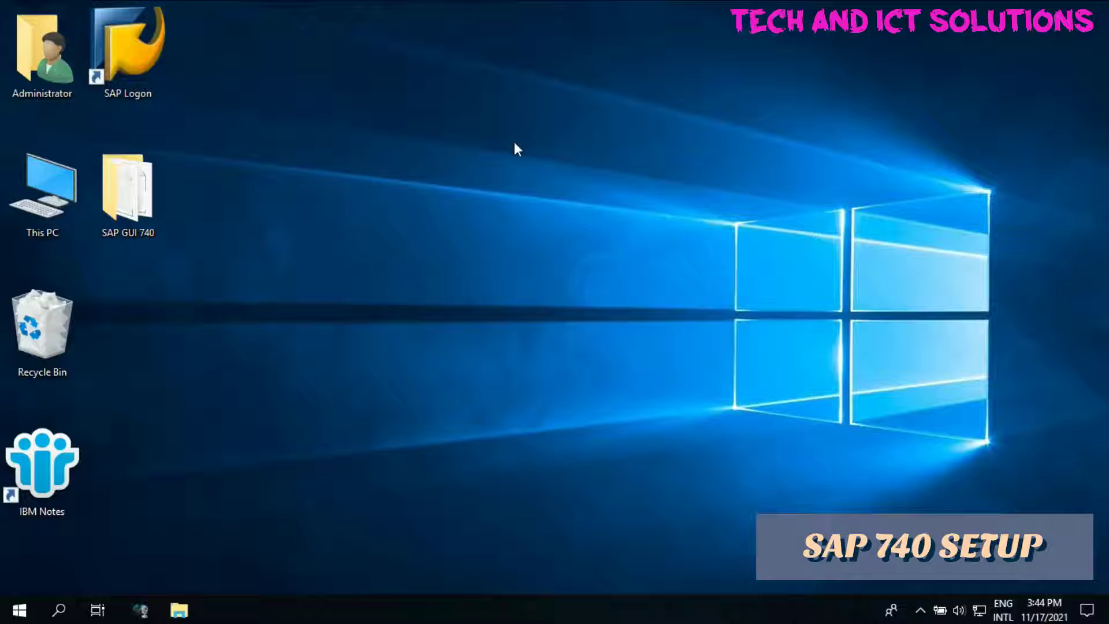
{"action": "right_click", "coordinate": [515, 144]}
{"action": "left_click", "coordinate": [572, 191]}
{"action": "right_click", "coordinate": [338, 194]}
{"action": "left_click", "coordinate": [378, 240]}
Step: Start SAP Logon and begin a new connection entry with Group/Server Selection type
{"action": "left_click", "coordinate": [128, 60]}
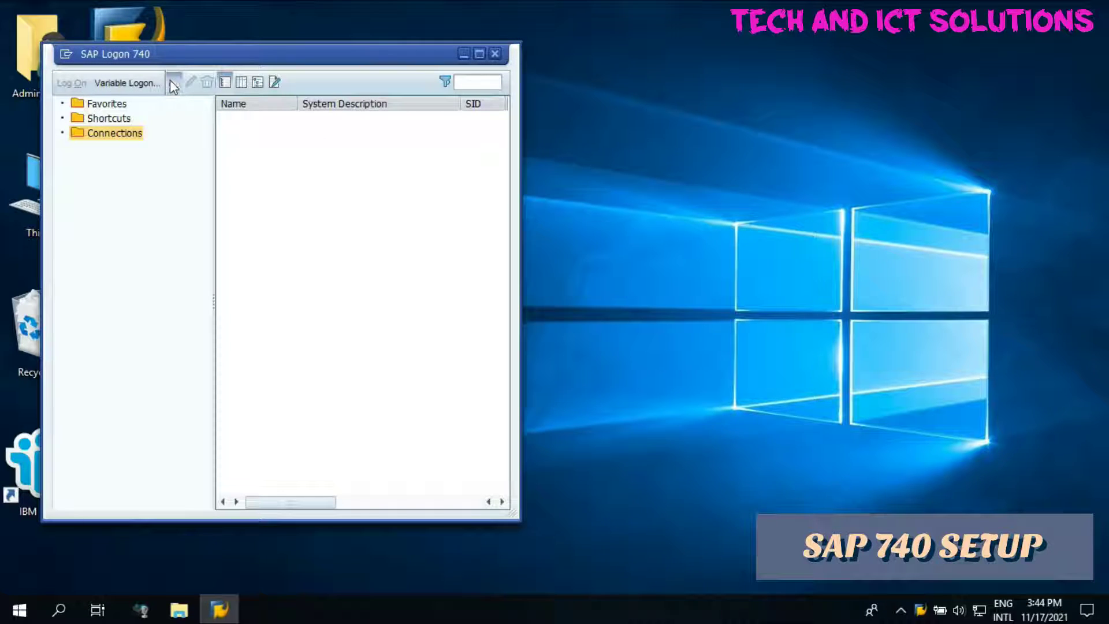
{"action": "left_click", "coordinate": [174, 83]}
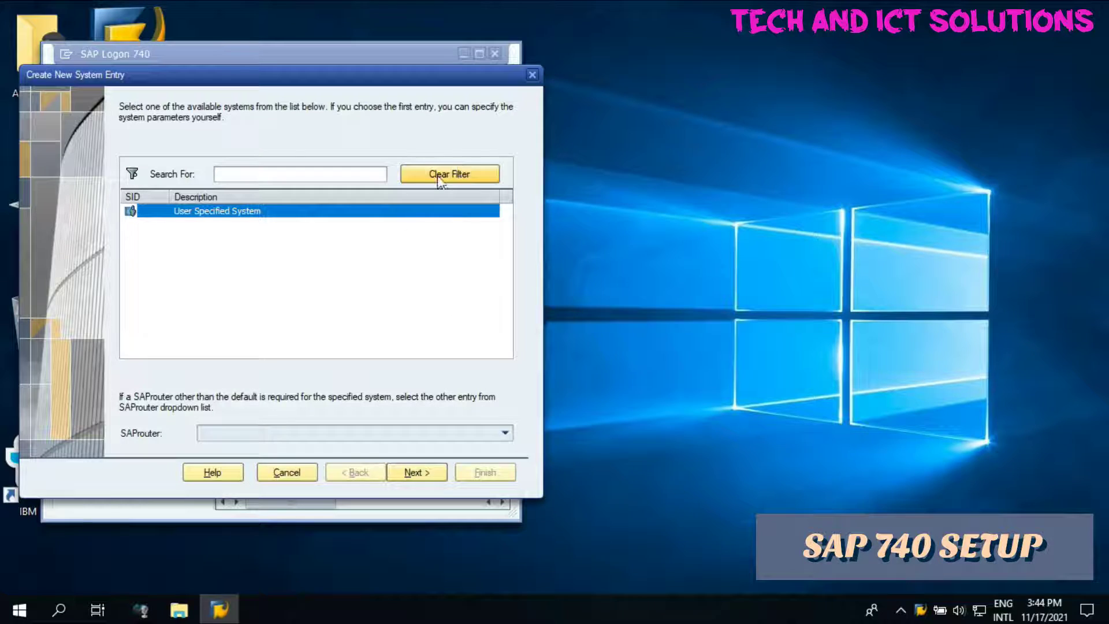
{"action": "left_click", "coordinate": [423, 477]}
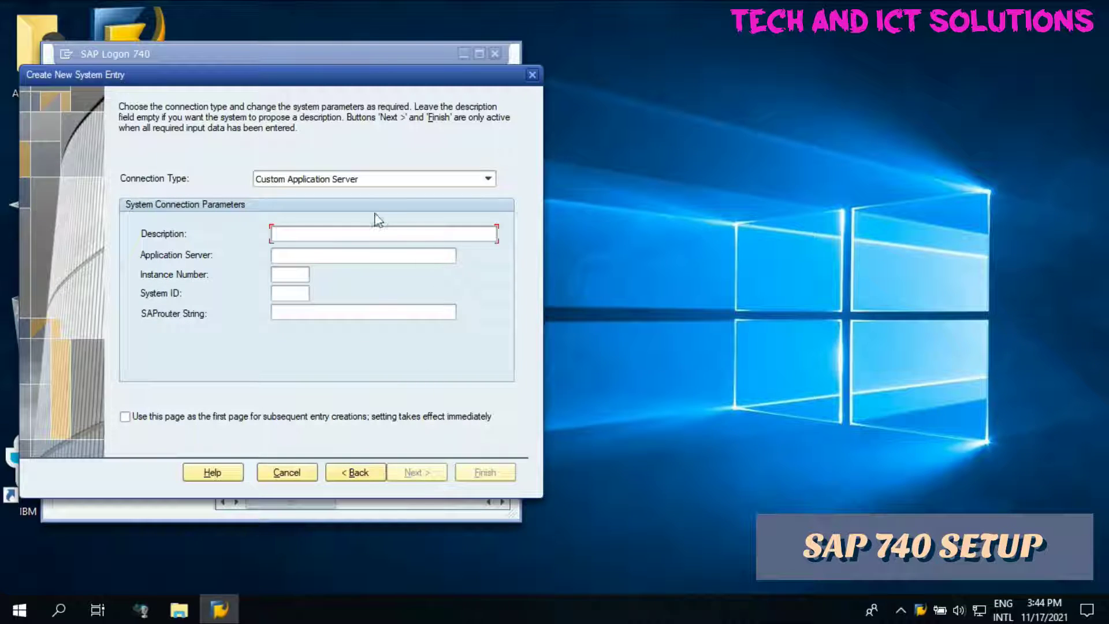
{"action": "left_click", "coordinate": [354, 180]}
{"action": "left_click", "coordinate": [302, 204]}
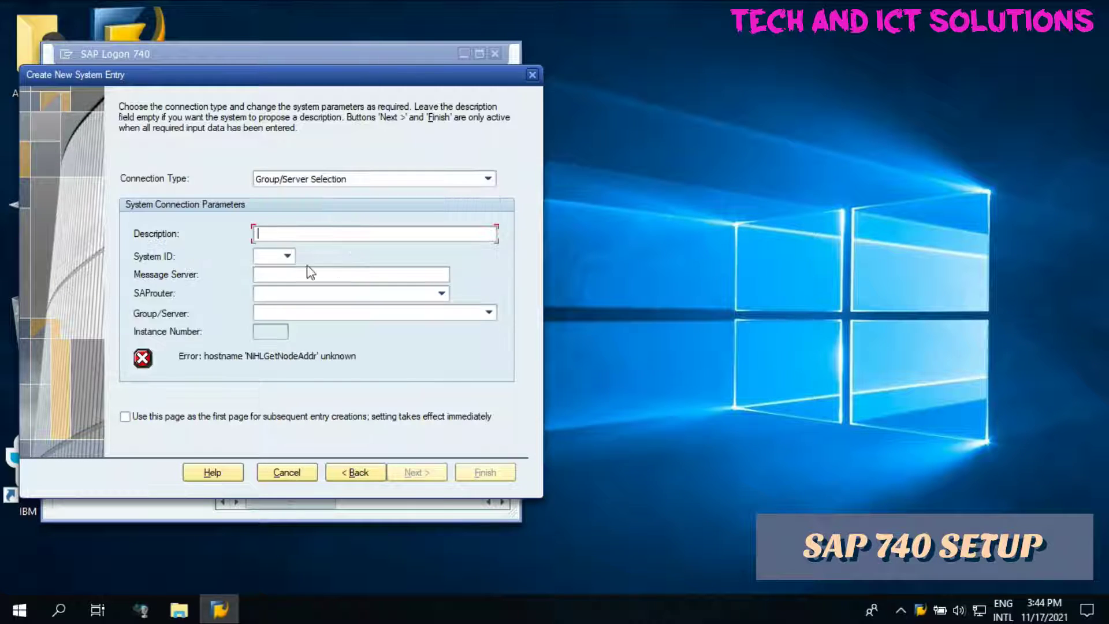
Step: Enter System ID DHP, message server 10.4.100.51 and group CO, then advance through the wizard
{"action": "left_click", "coordinate": [260, 255]}
{"action": "type", "text": "L"}
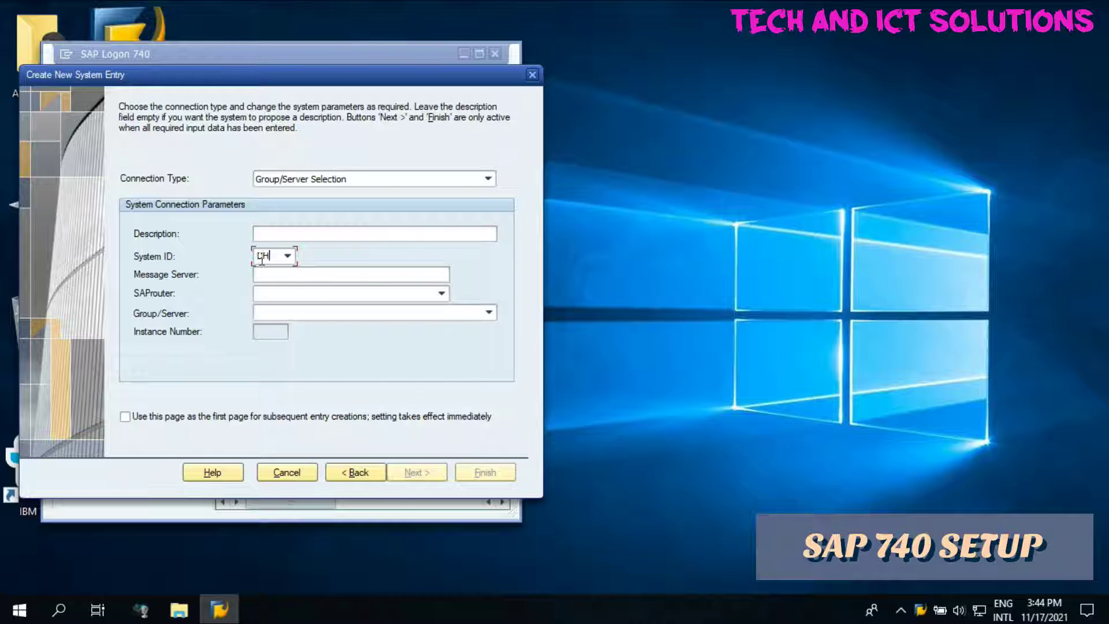
{"action": "left_click", "coordinate": [286, 276]}
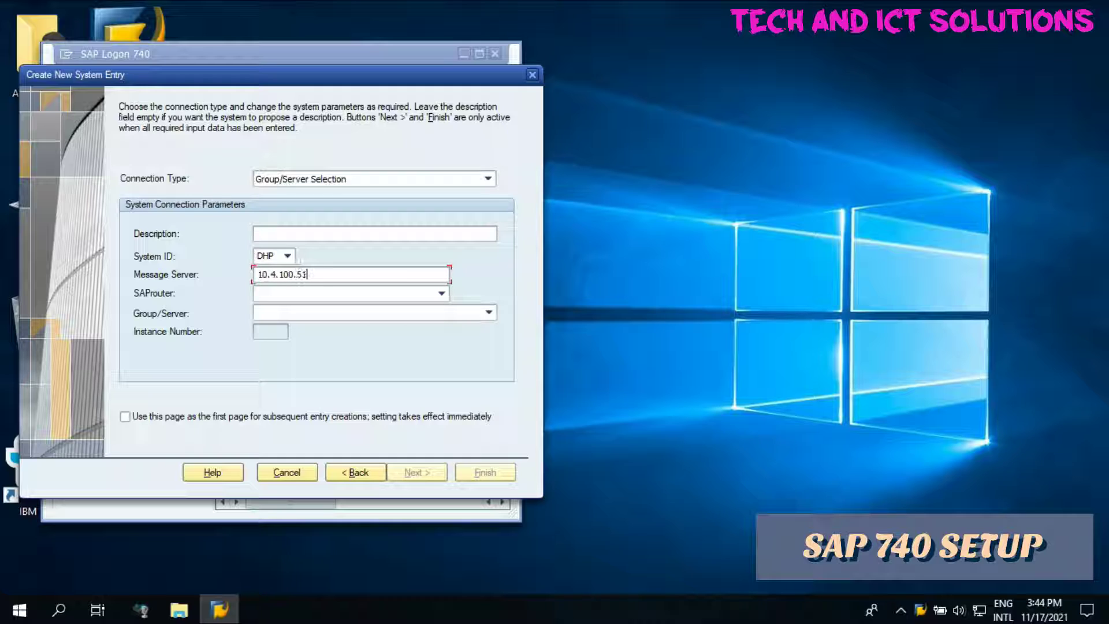
{"action": "left_click", "coordinate": [442, 293]}
{"action": "left_click", "coordinate": [489, 312]}
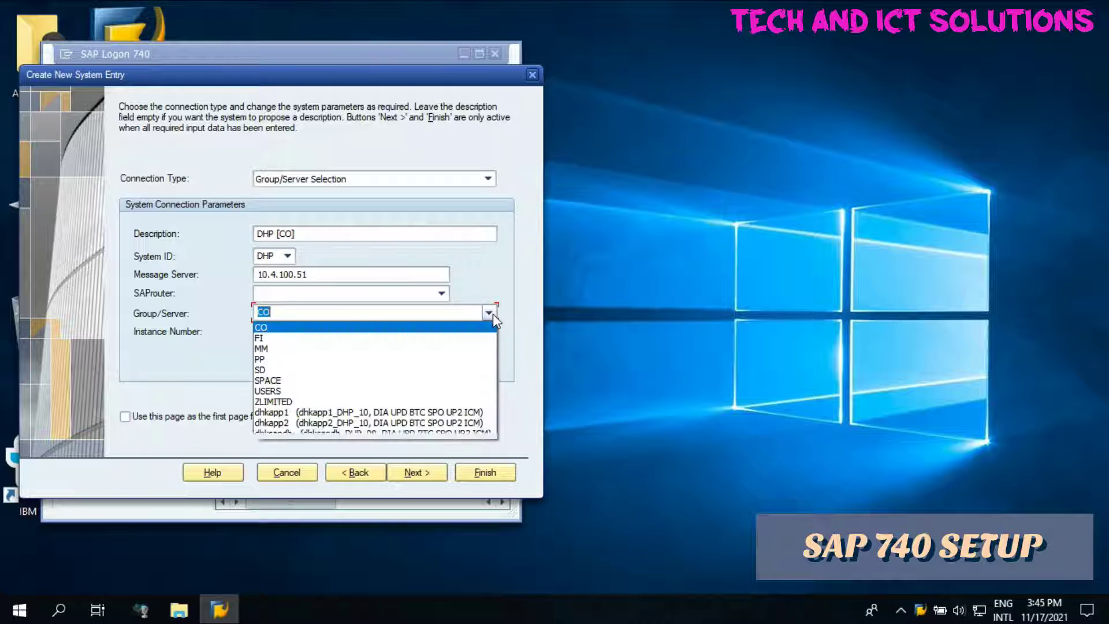
{"action": "left_click", "coordinate": [269, 330]}
{"action": "left_click", "coordinate": [422, 469]}
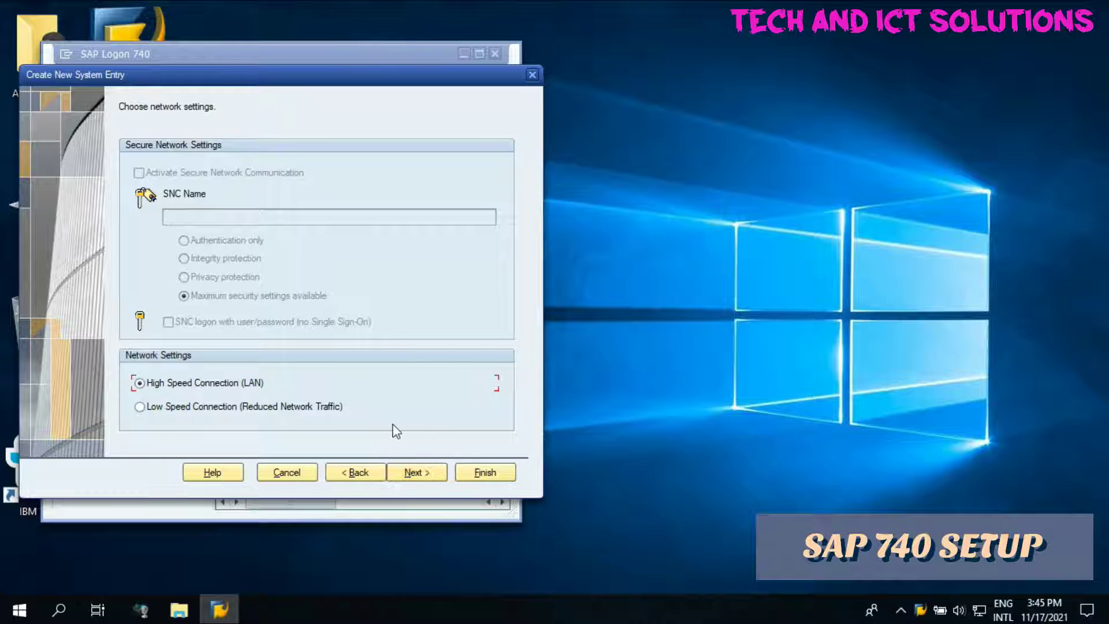
{"action": "left_click", "coordinate": [412, 474]}
Step: Finish the DHP [CO] entry and log on to that connection
{"action": "left_click", "coordinate": [485, 473]}
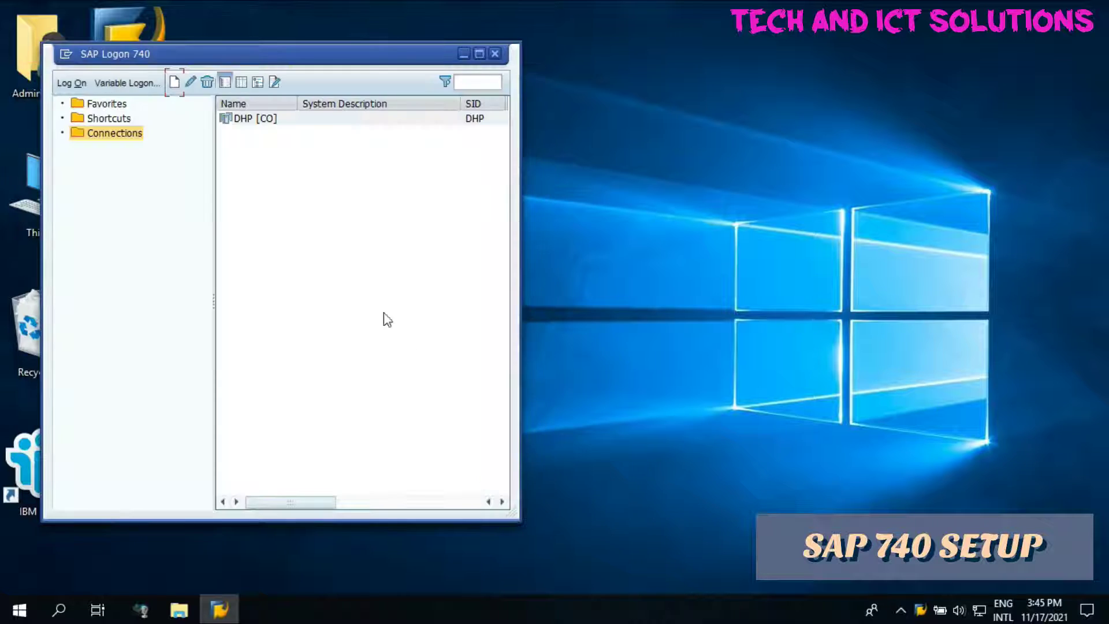
{"action": "left_click", "coordinate": [263, 121]}
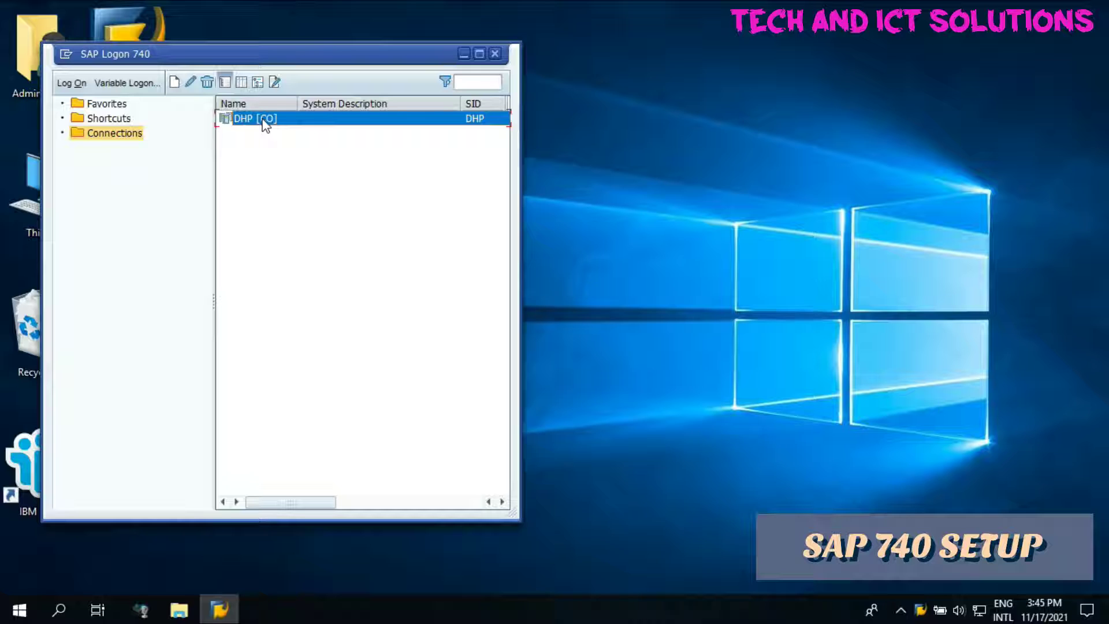
{"action": "left_click", "coordinate": [464, 54]}
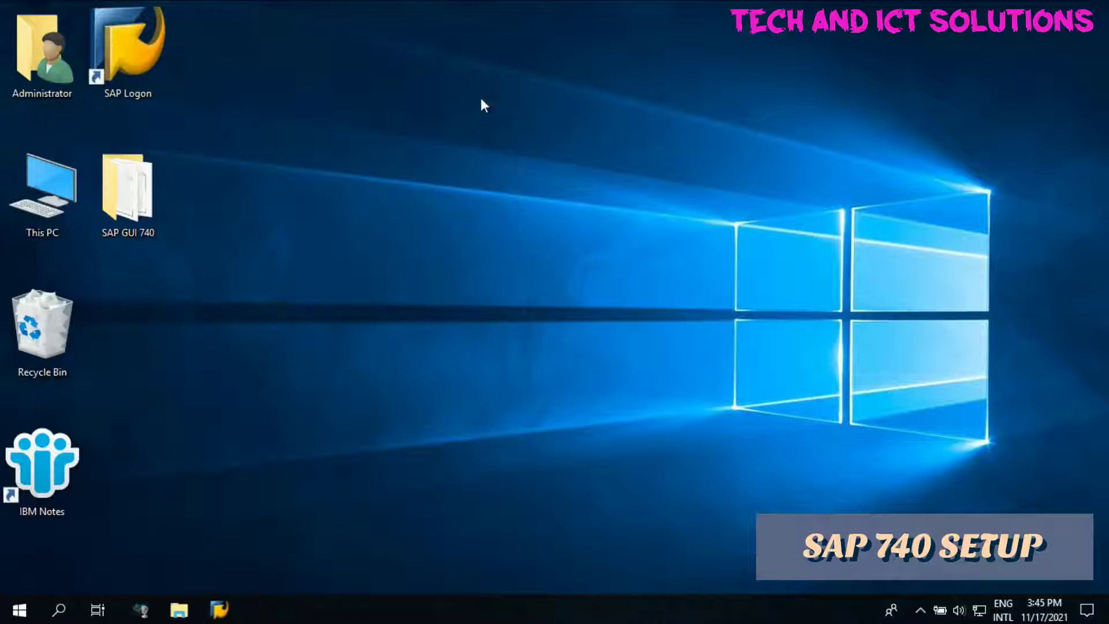
Step: Refresh the desktop and fill in the User field on the client 100 login screen, moving on to Password
{"action": "right_click", "coordinate": [491, 181]}
{"action": "left_click", "coordinate": [512, 208]}
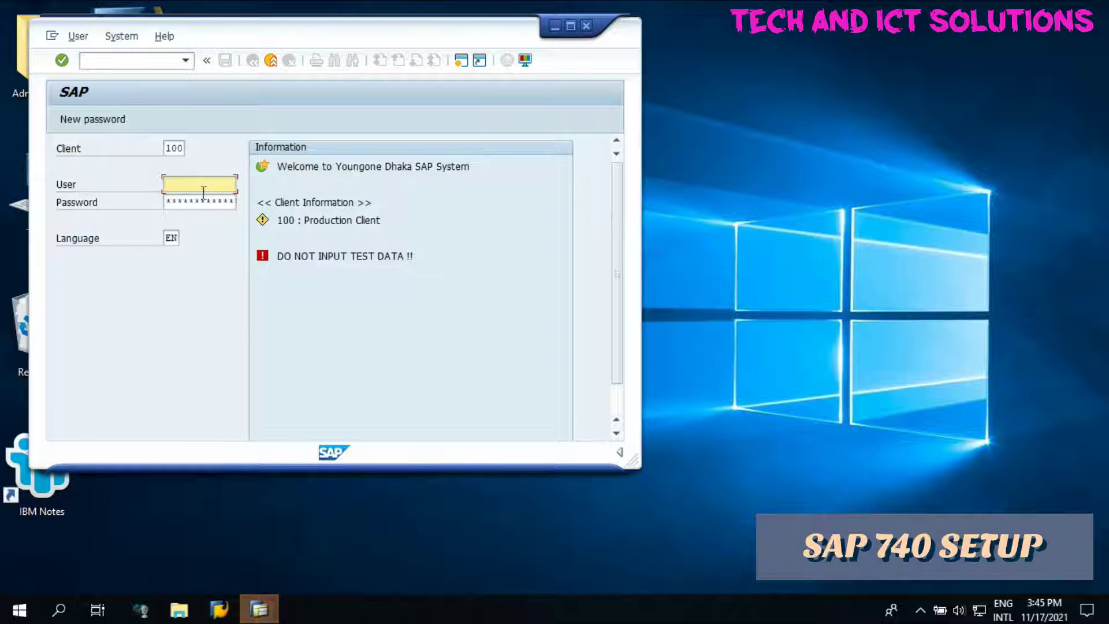
{"action": "key", "text": "Tab"}
{"action": "left_click", "coordinate": [188, 180]}
{"action": "key", "text": "Tab"}
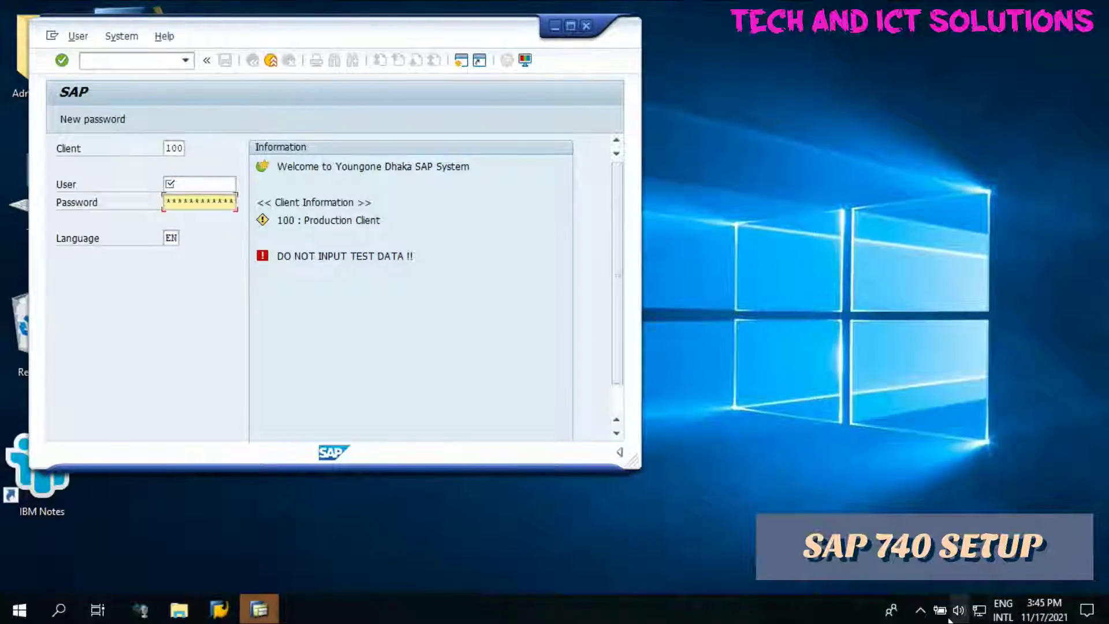